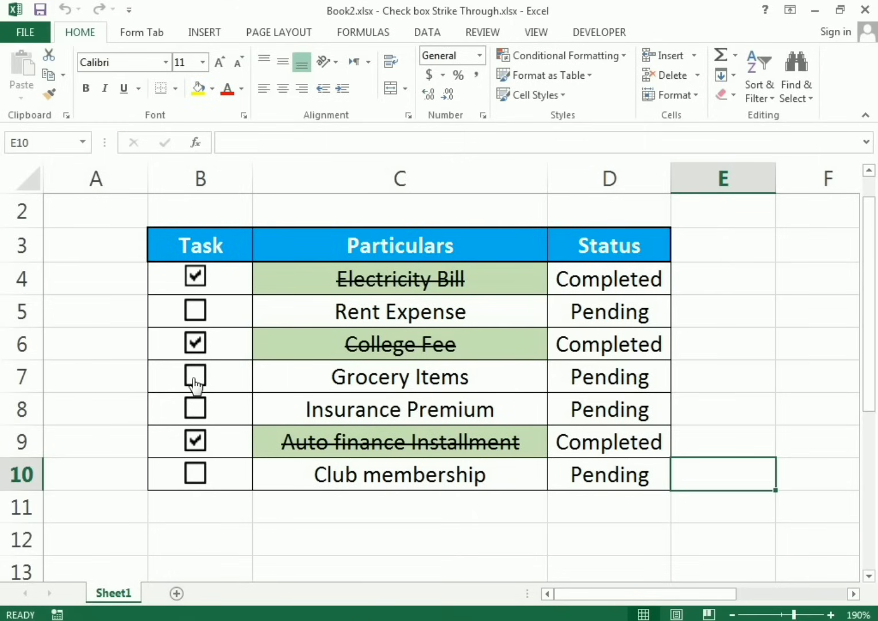
Tick the Grocery Items checkbox so its row shows Completed with green strike-through formatting
click(196, 376)
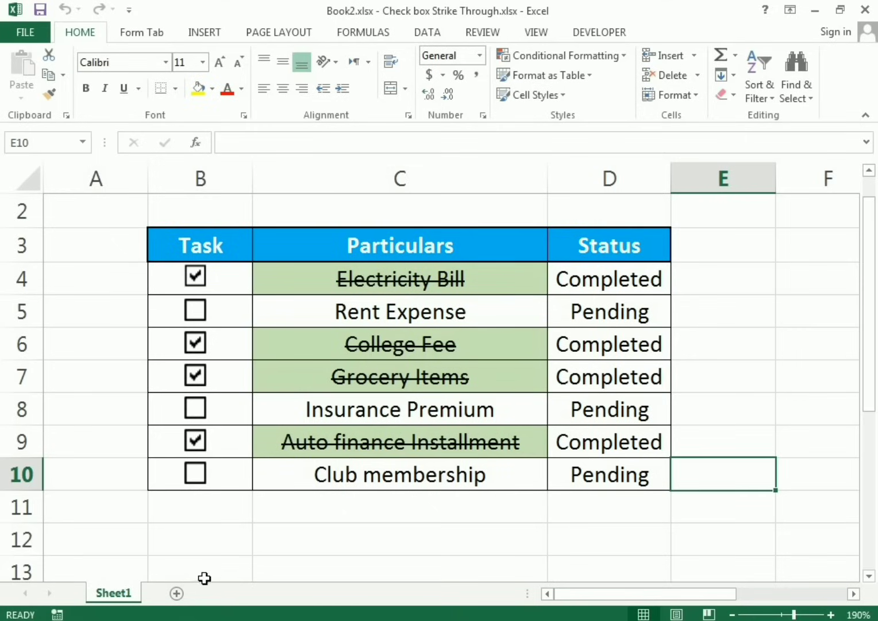
Add a new blank worksheet, Sheet2, and zoom in on it
click(176, 593)
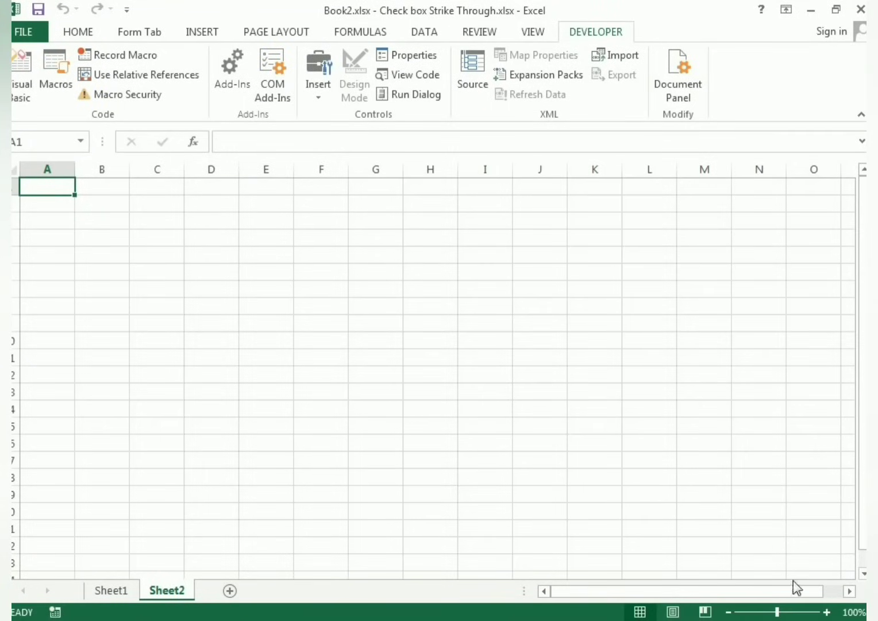
click(828, 612)
click(828, 612)
click(828, 611)
click(827, 611)
click(828, 612)
click(828, 612)
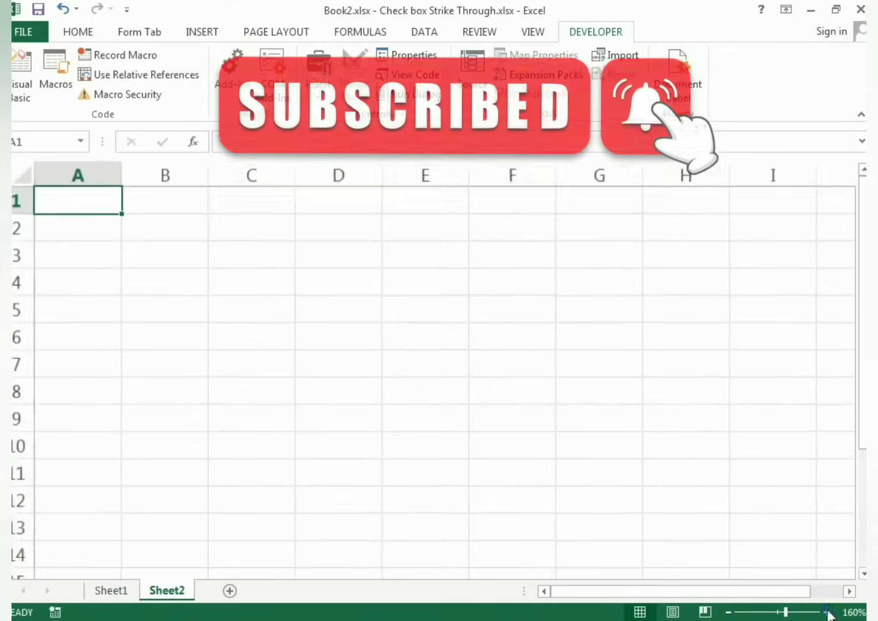
click(828, 611)
click(828, 611)
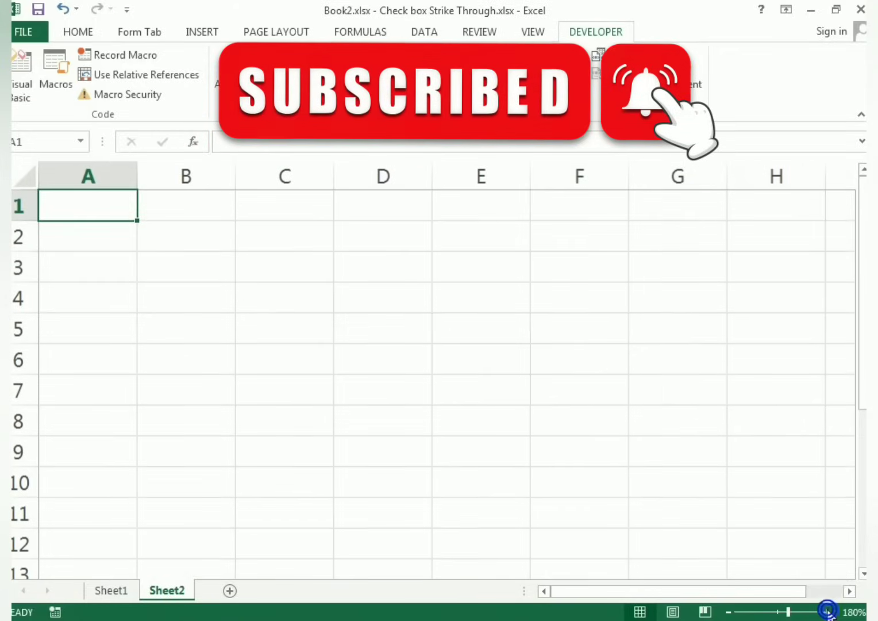
Enter the headers Task, Particulars and Status in B2:D2 and widen column C
click(208, 250)
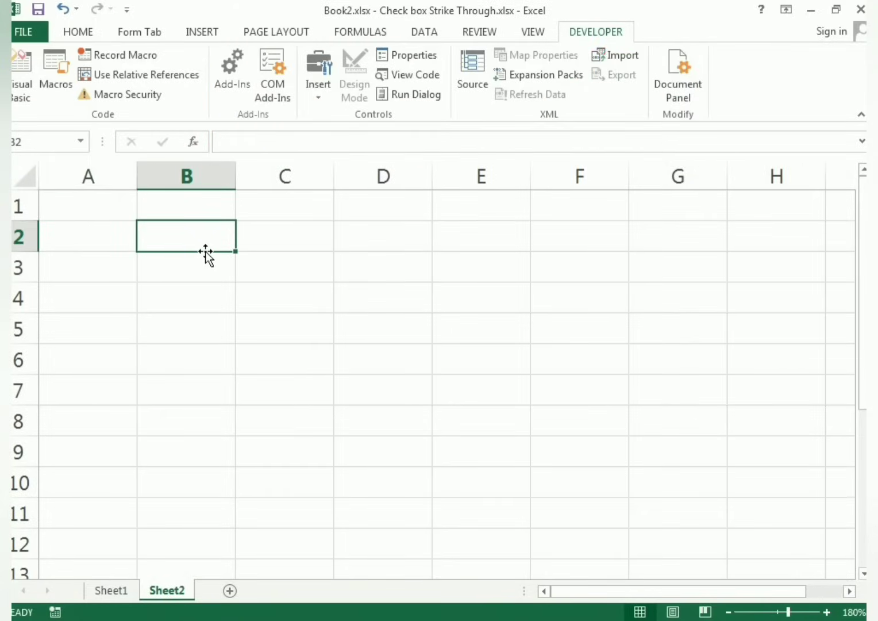
text(Task)
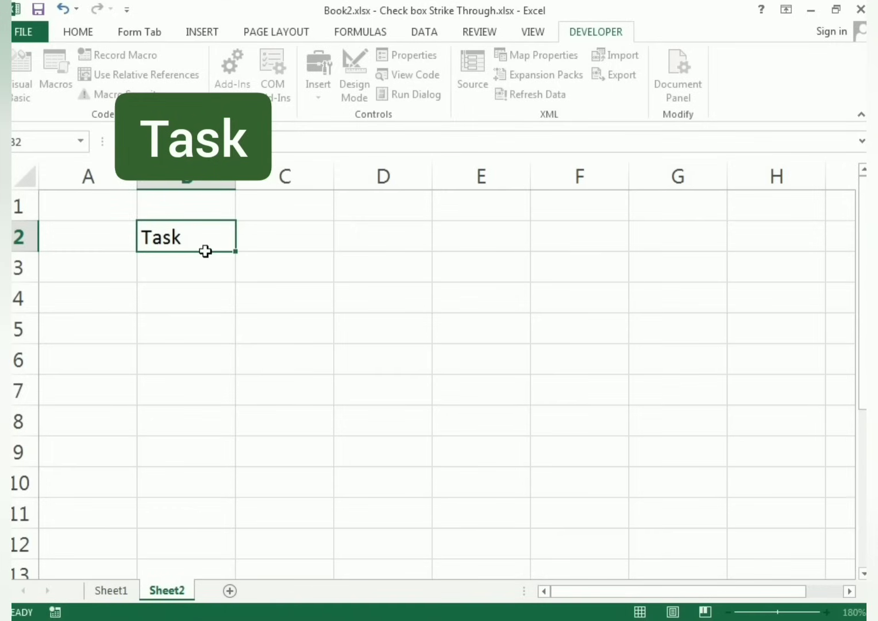
key(Tab)
text(Part)
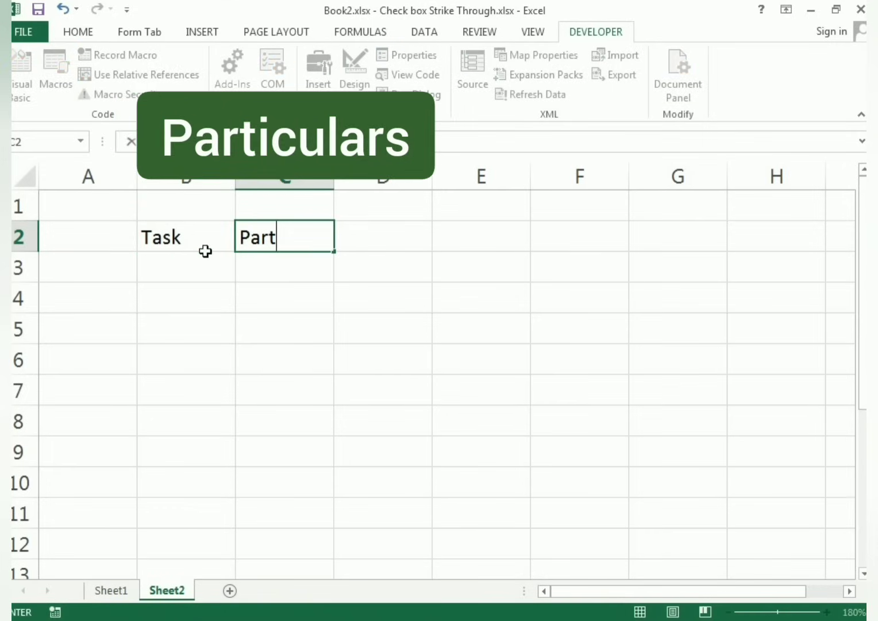
text(iculars)
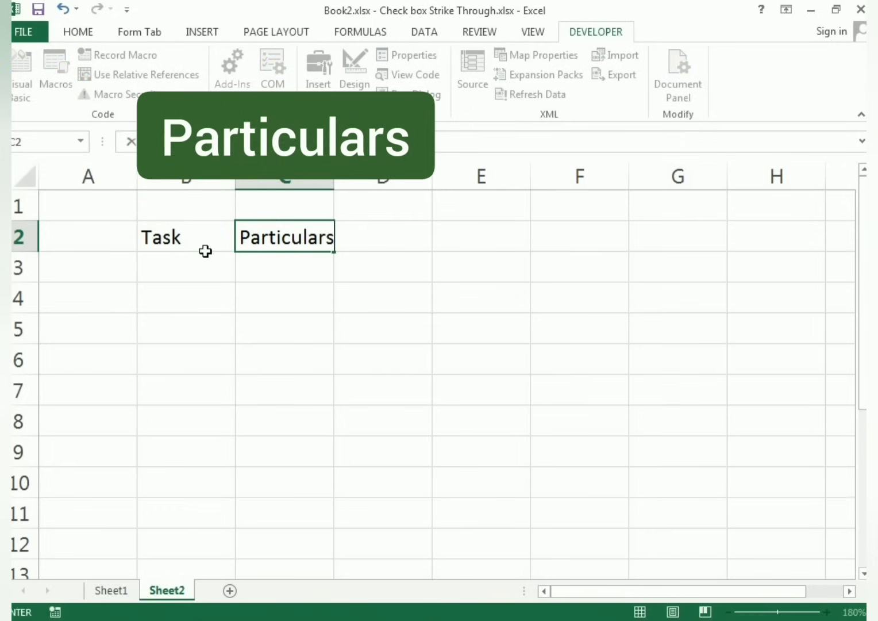
key(Tab)
text(T)
key(BackSpace)
text(Sta)
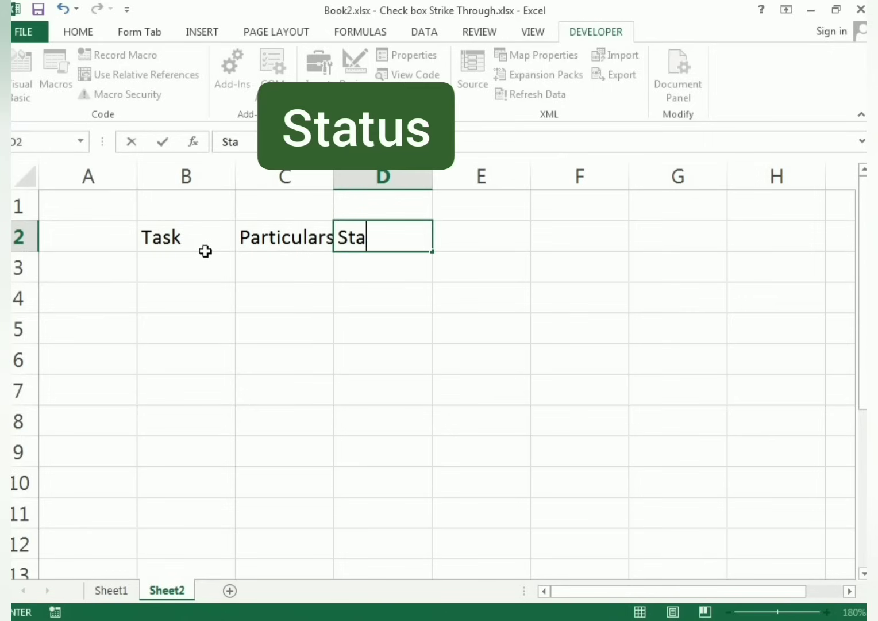
text(tus)
key(Return)
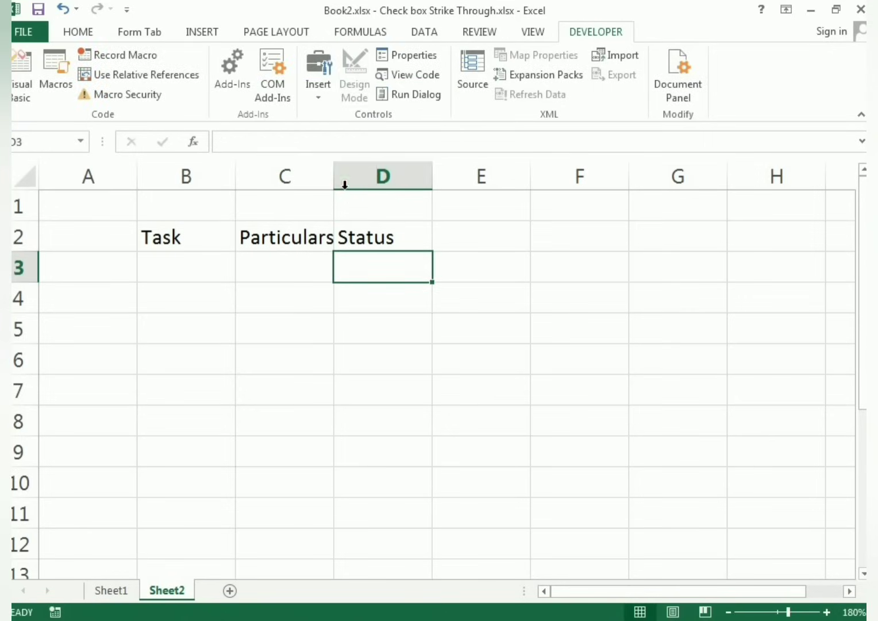
drag(335, 181, 437, 177)
click(313, 275)
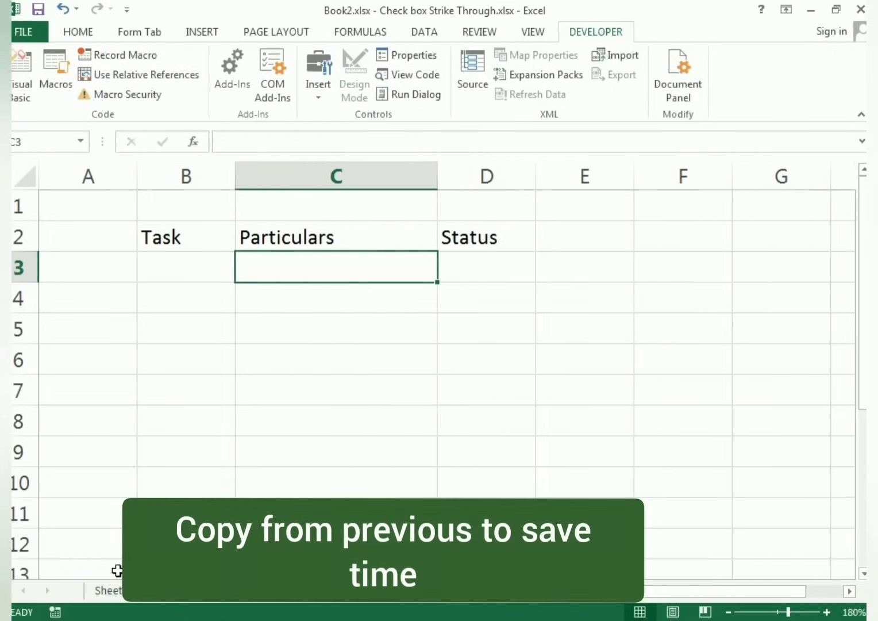
Copy the seven particulars from Sheet1 into Sheet2 starting at C3 and autofit column C
click(109, 590)
drag(327, 288, 348, 473)
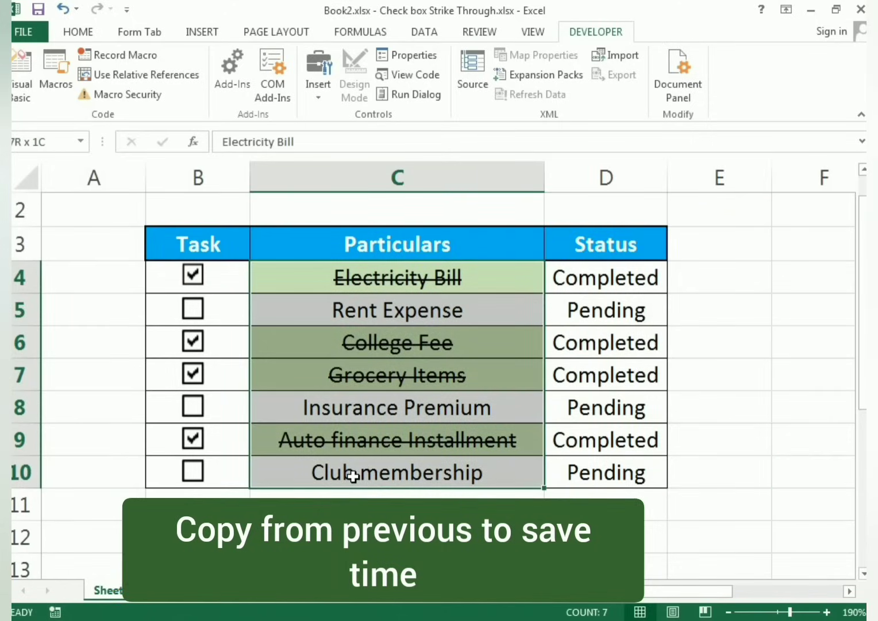
key(ctrl+c)
click(183, 590)
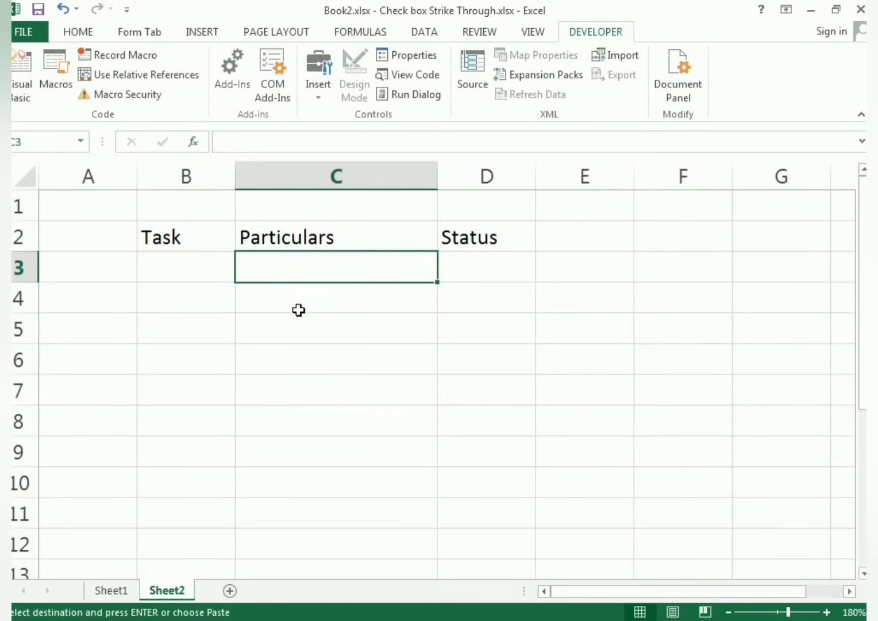
key(ctrl+v)
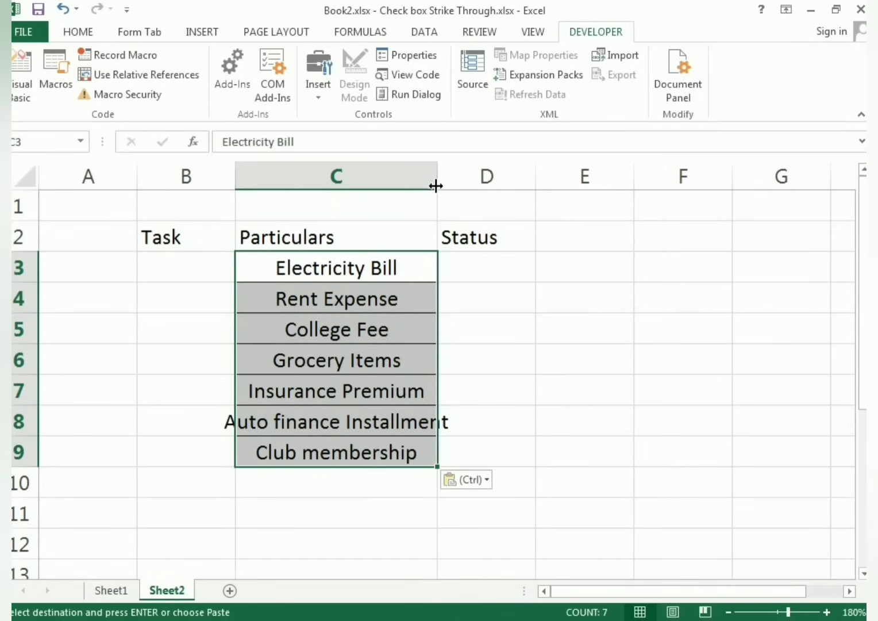
double_click(436, 186)
click(628, 484)
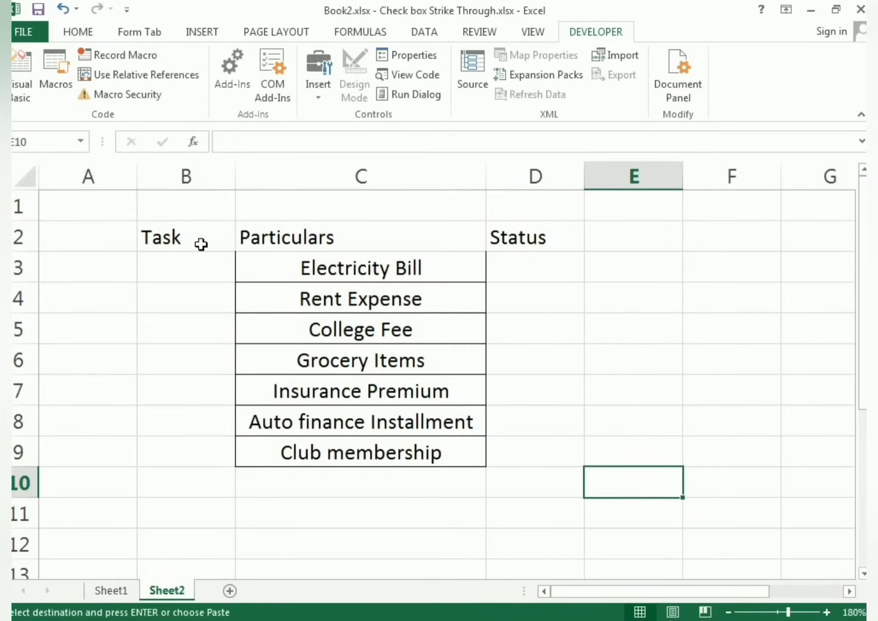
drag(201, 245, 497, 456)
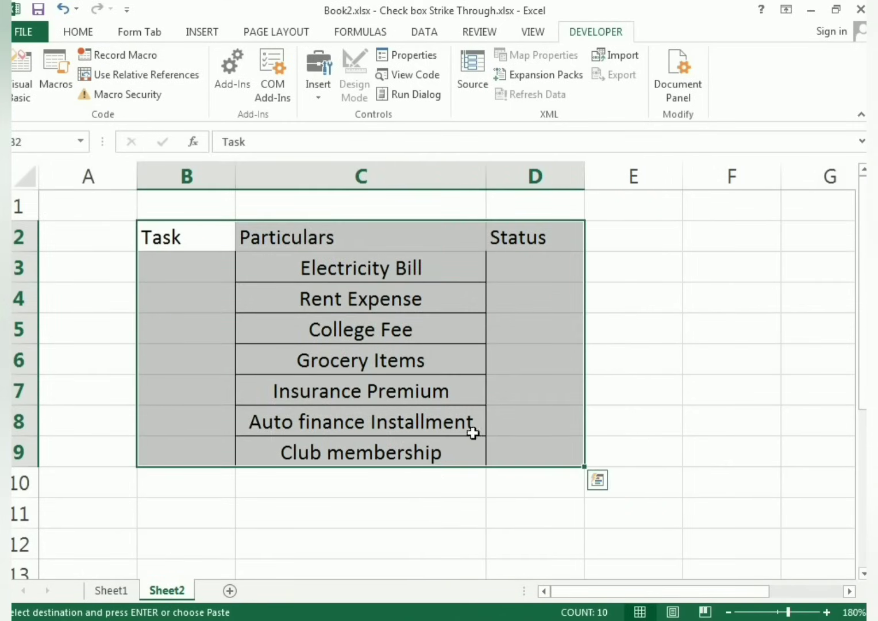
Center the B2:D9 table text both horizontally and vertically
click(79, 32)
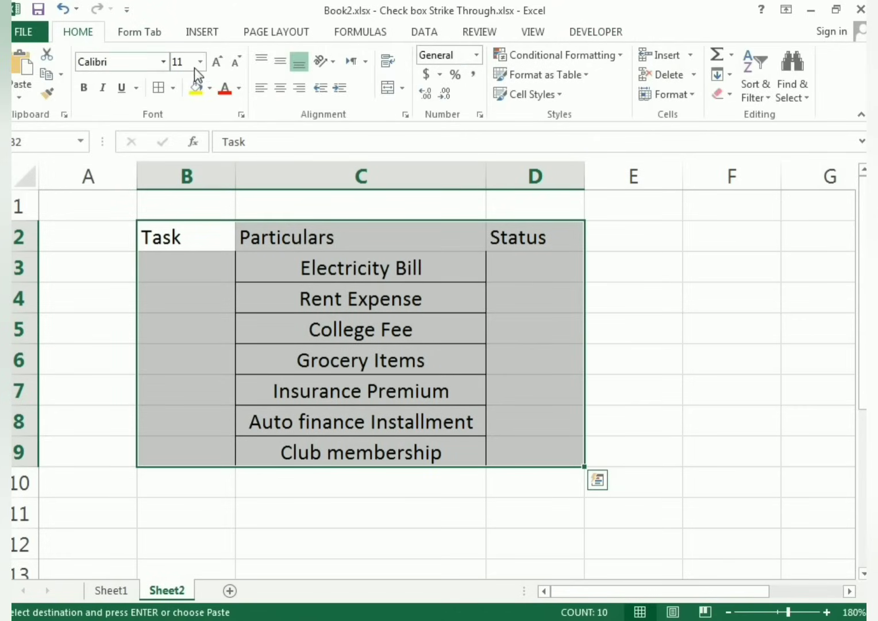
click(280, 90)
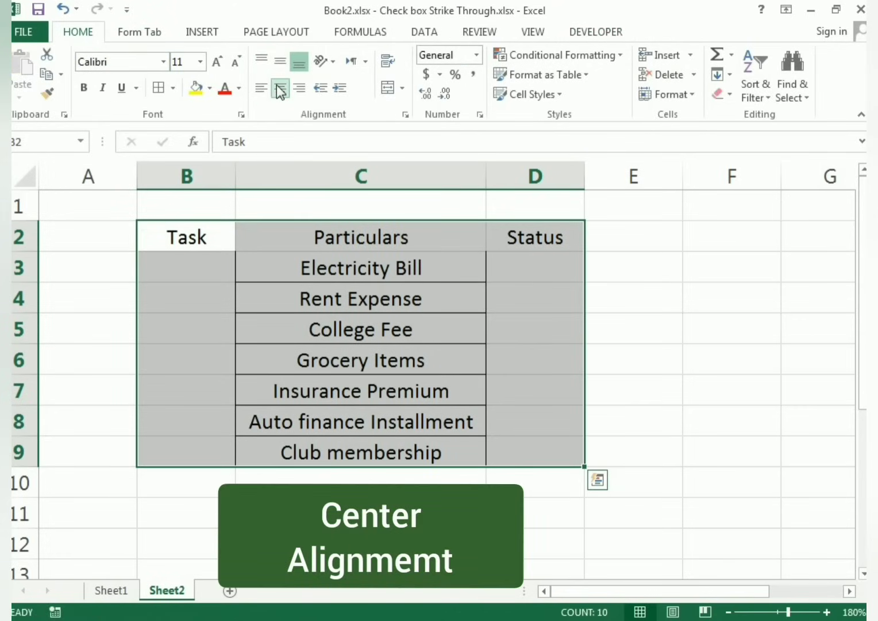
click(280, 63)
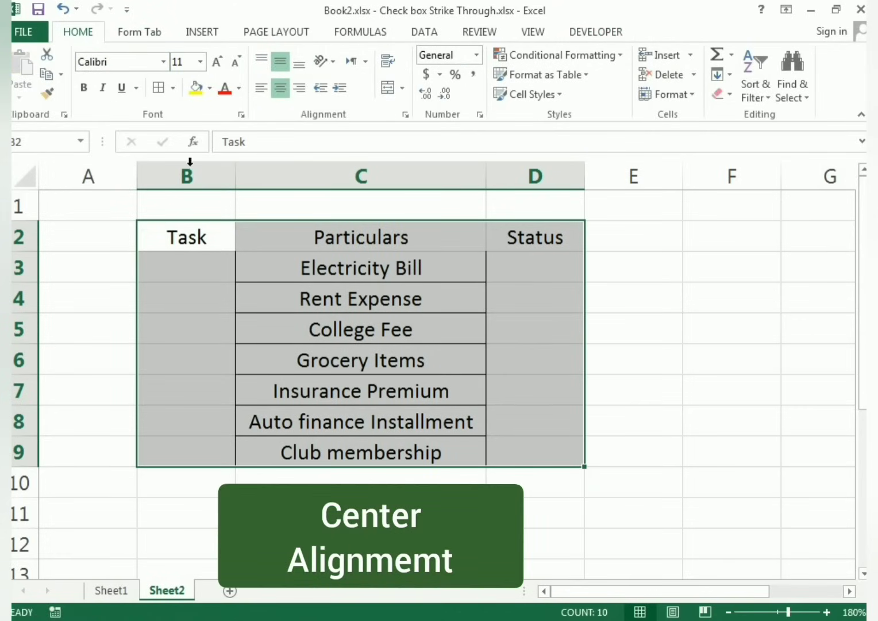
Give the table a thick outside border plus All Borders on every cell
click(174, 91)
click(189, 273)
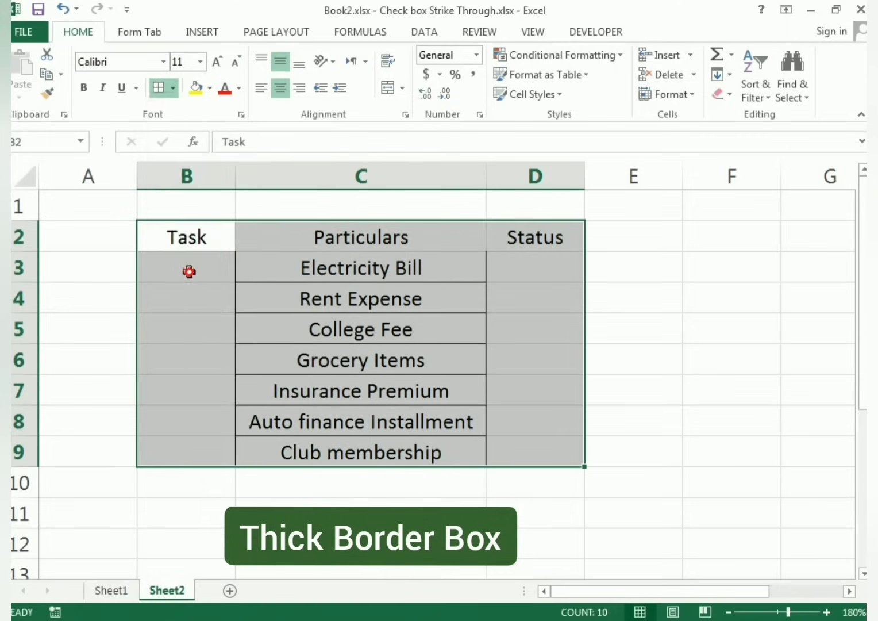
click(173, 88)
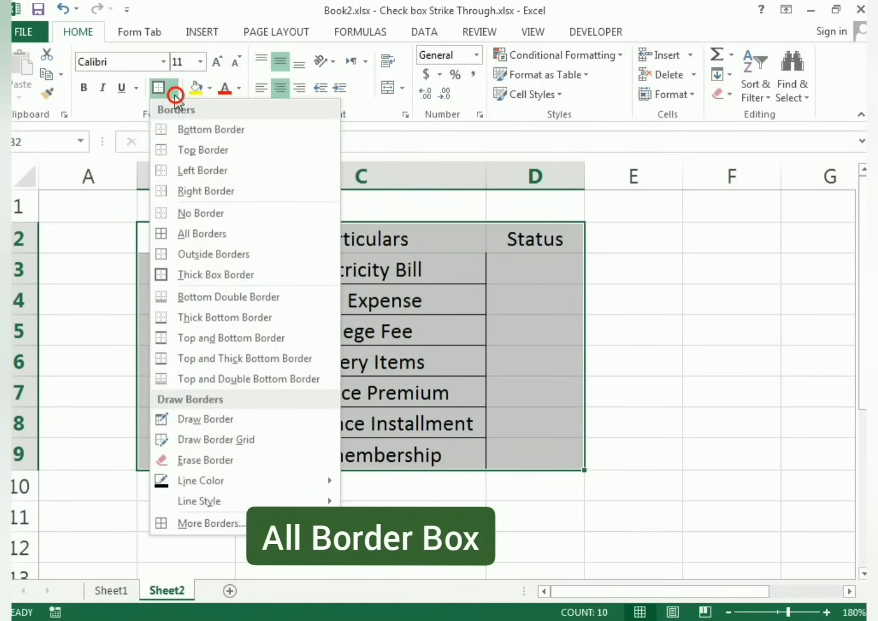
click(202, 233)
click(739, 352)
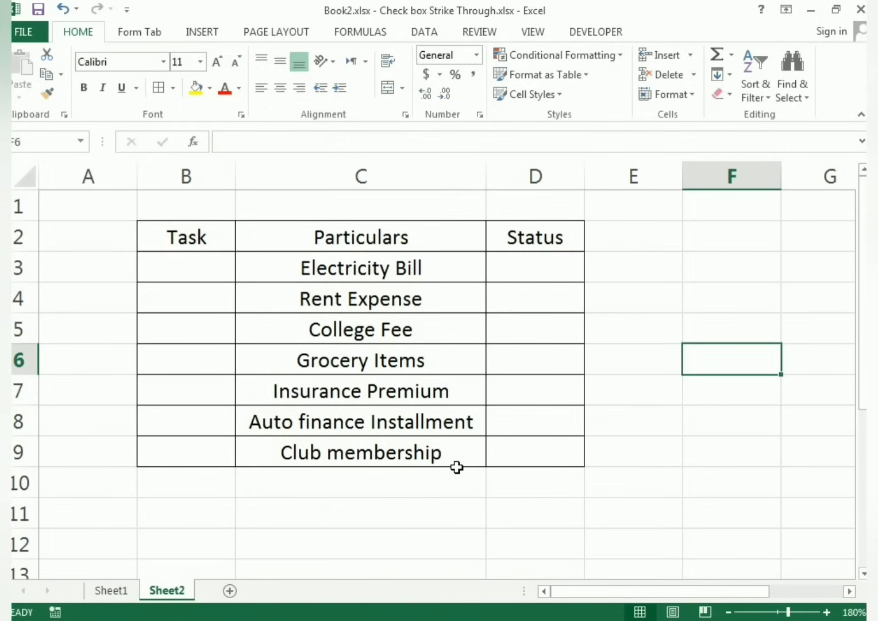
click(600, 483)
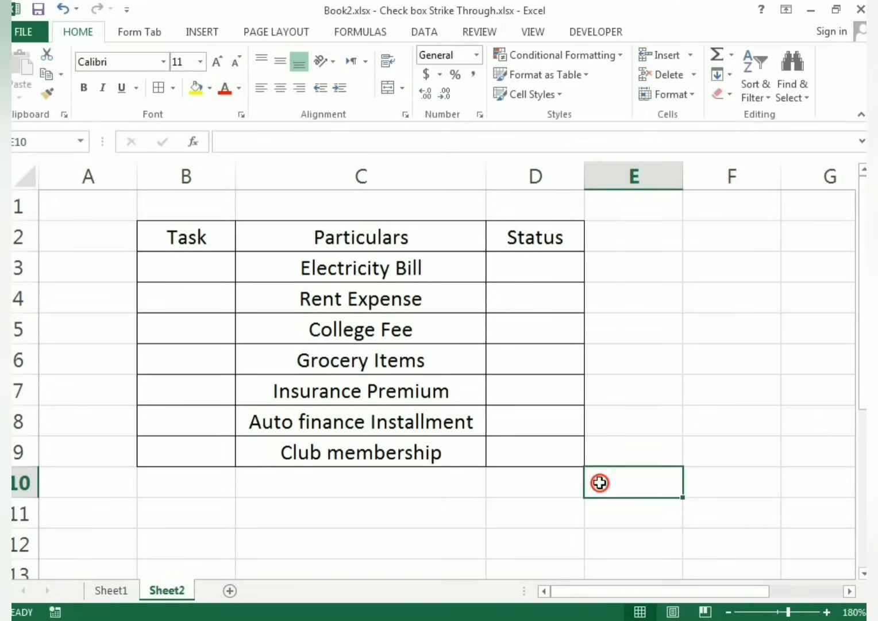
Select cell B3, where the first task checkbox will go
click(181, 265)
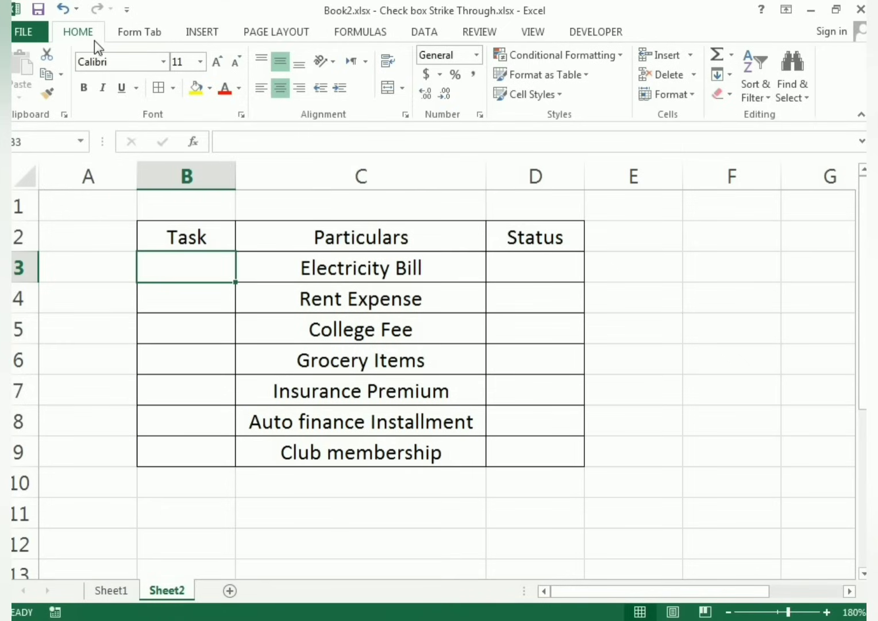
Insert a Check Box form control from the Developer tab into cell B3
click(614, 34)
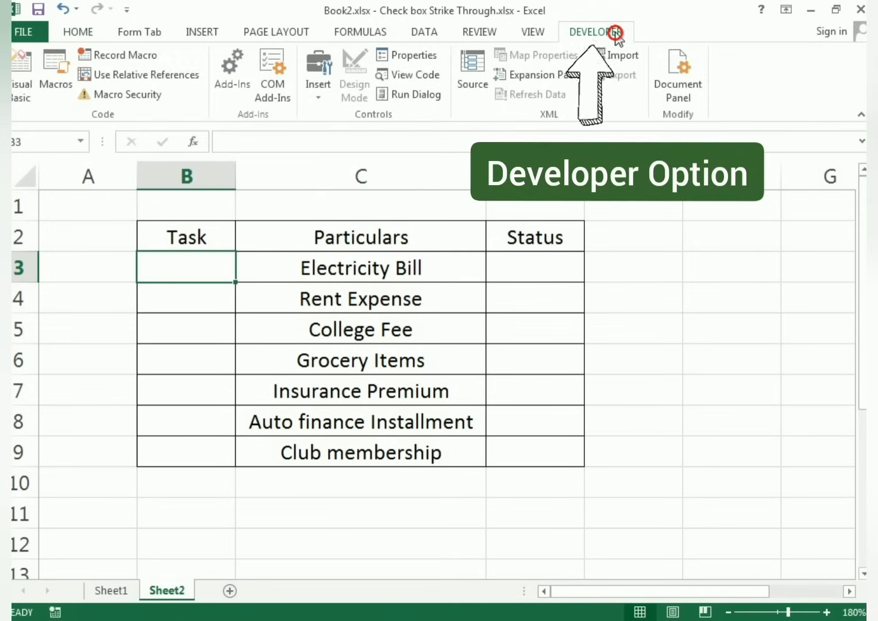
click(319, 92)
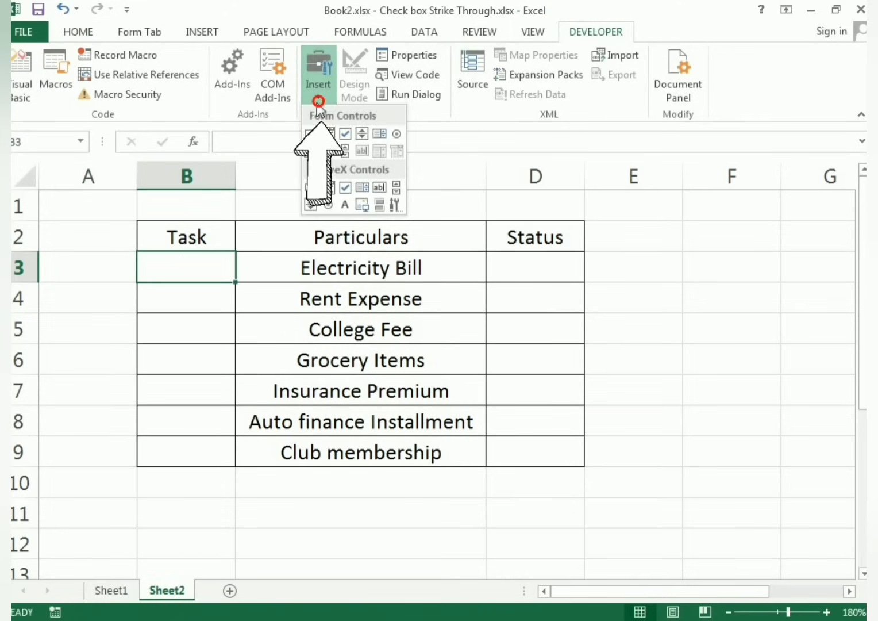
click(345, 134)
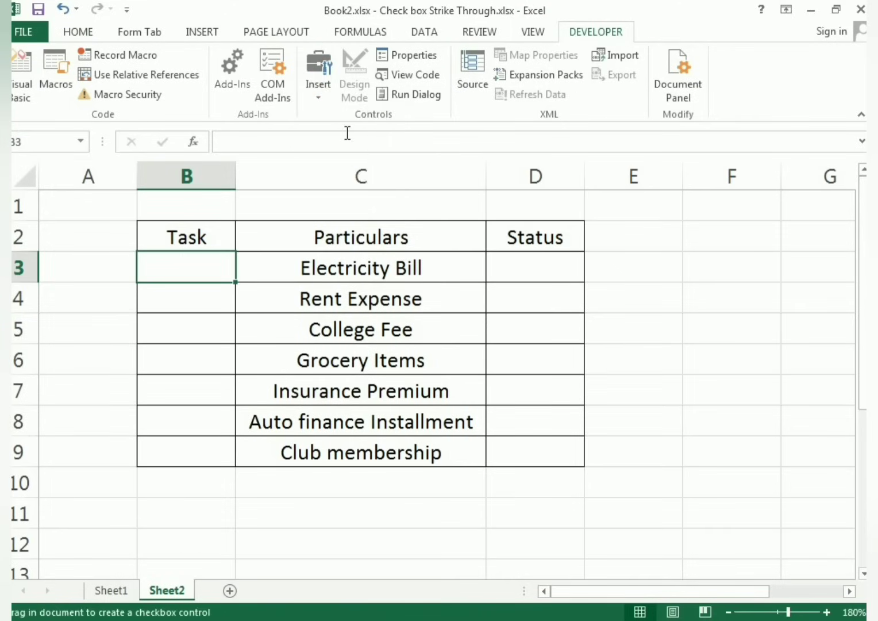
drag(165, 258, 217, 294)
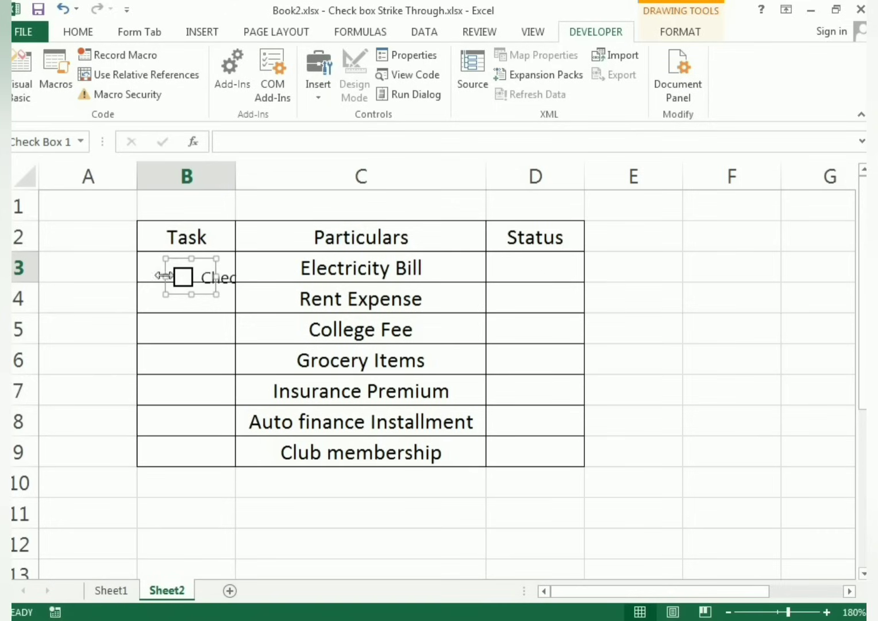
click(202, 278)
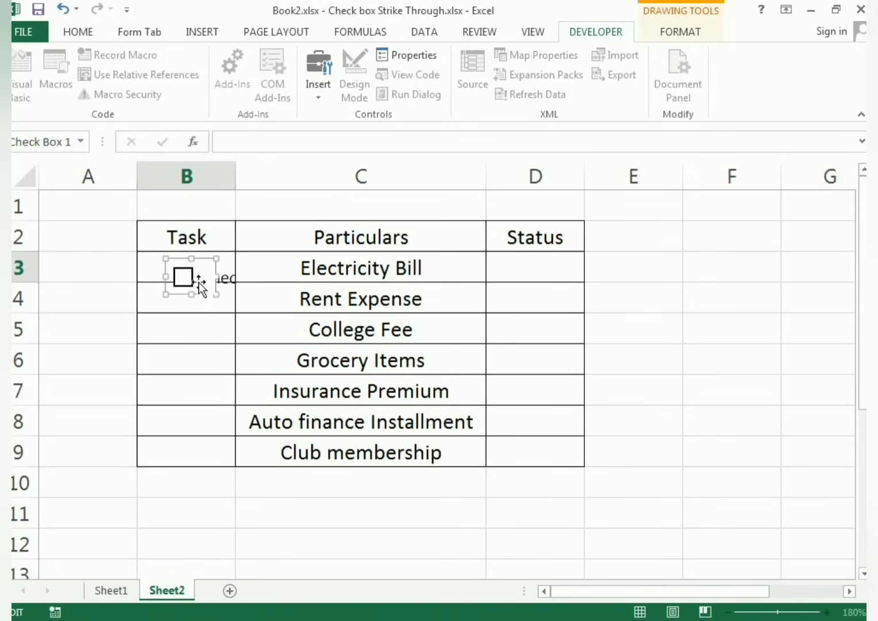
click(198, 341)
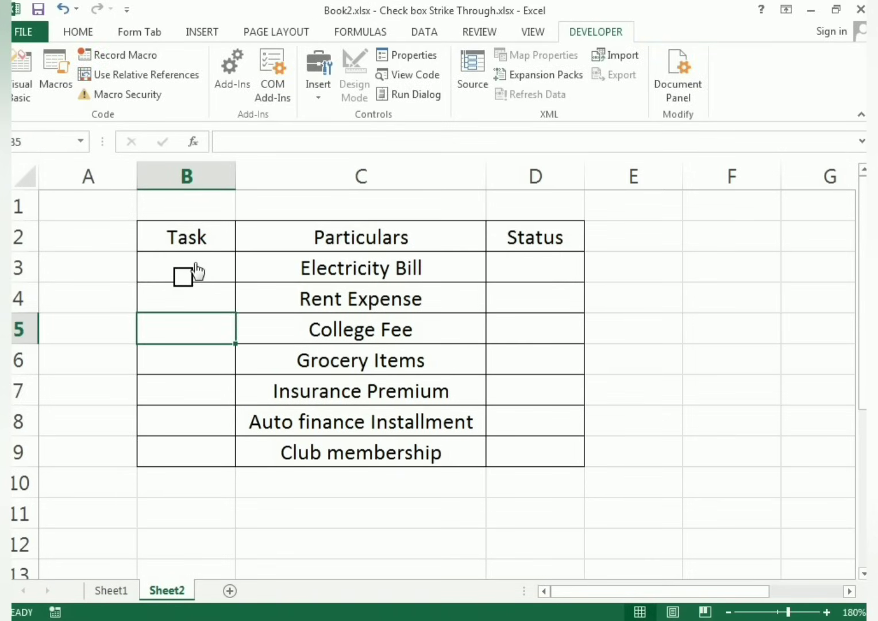
Center the checkbox in B3 and fill it down to B9
right_click(195, 281)
click(207, 261)
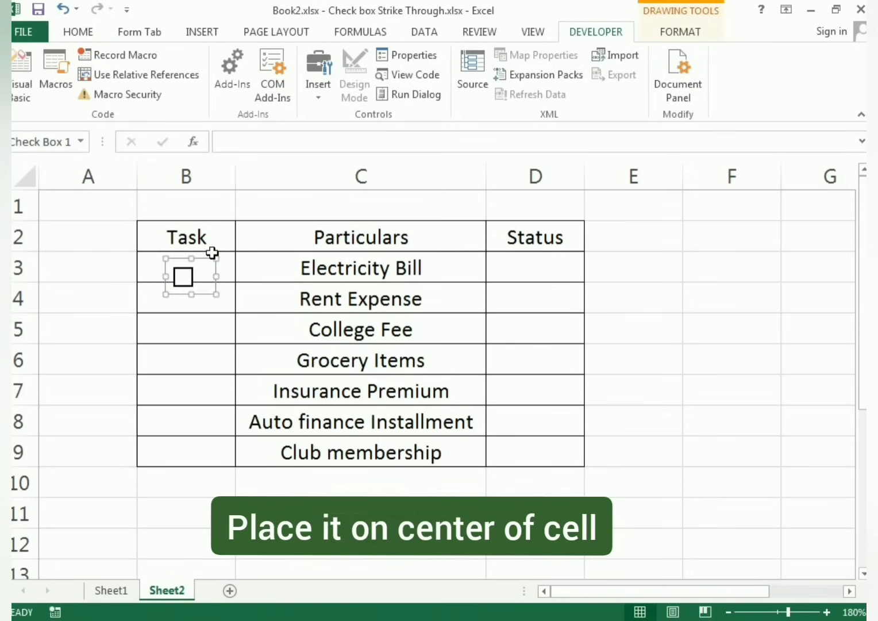
drag(202, 259, 199, 250)
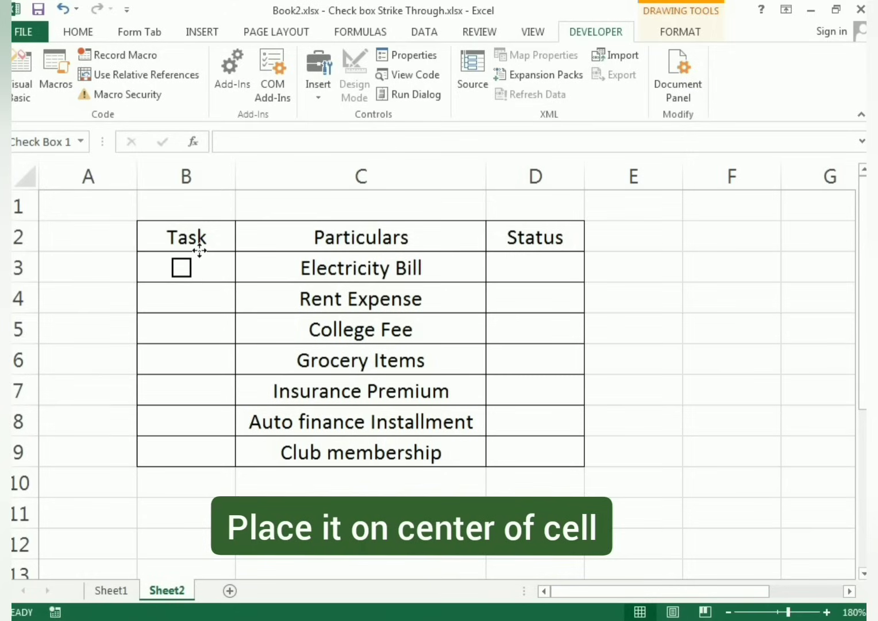
click(641, 361)
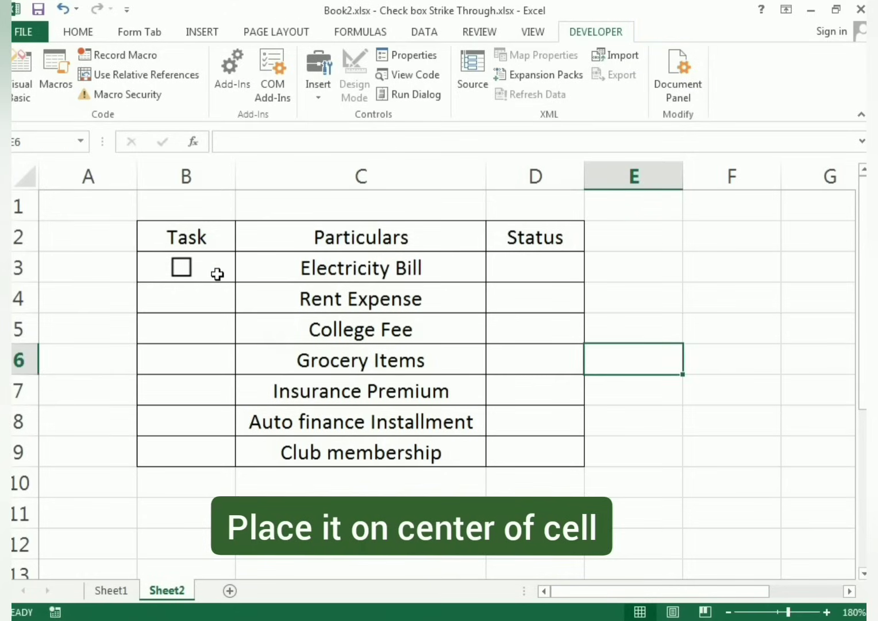
click(225, 274)
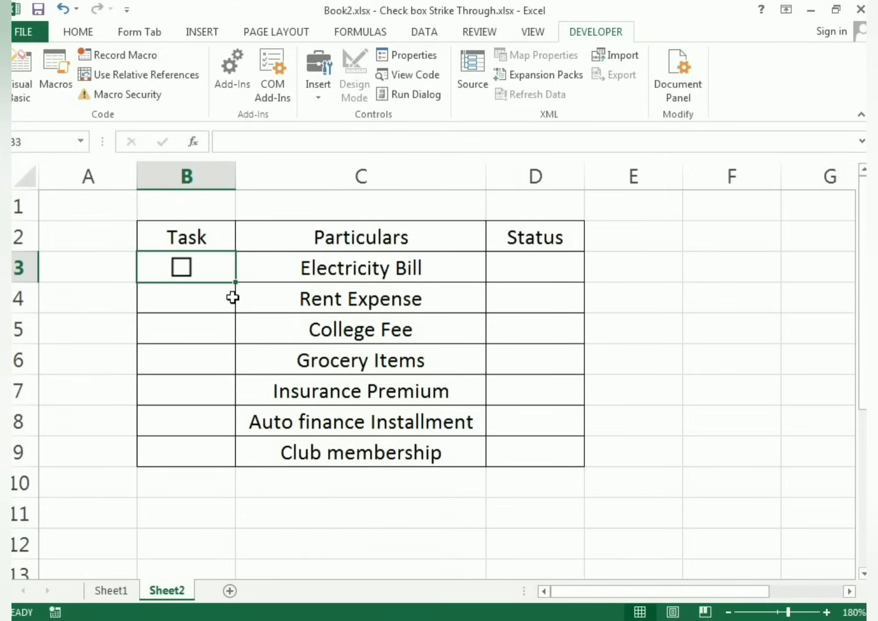
drag(235, 283, 239, 458)
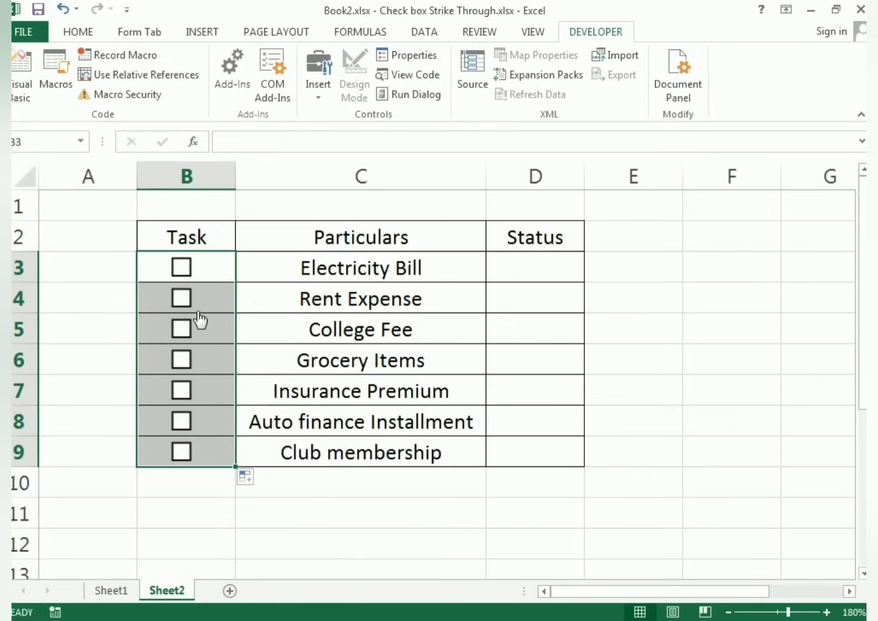
click(625, 352)
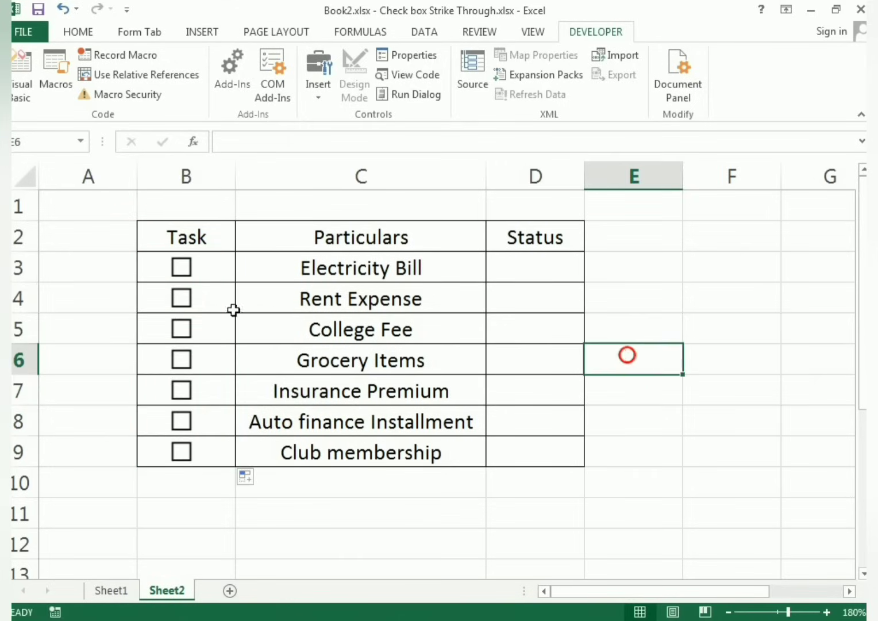
Link the B3 checkbox to cell $B$3 and test it by ticking and unticking
right_click(181, 269)
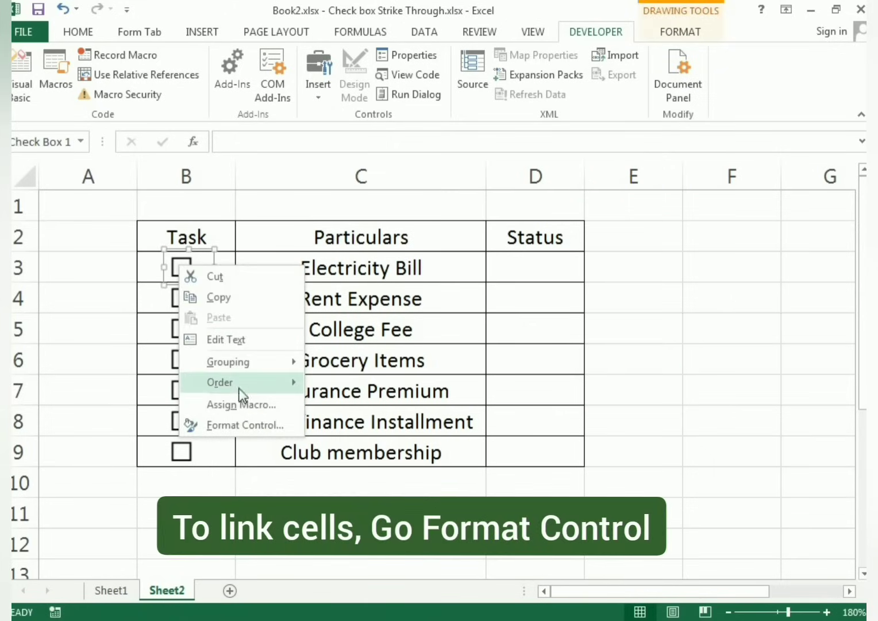
click(235, 428)
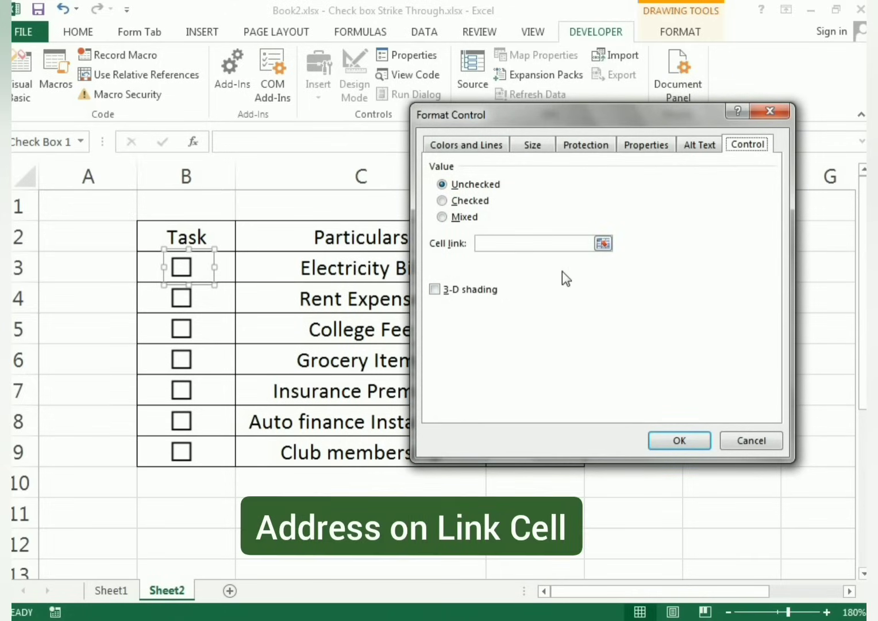
click(543, 244)
click(230, 270)
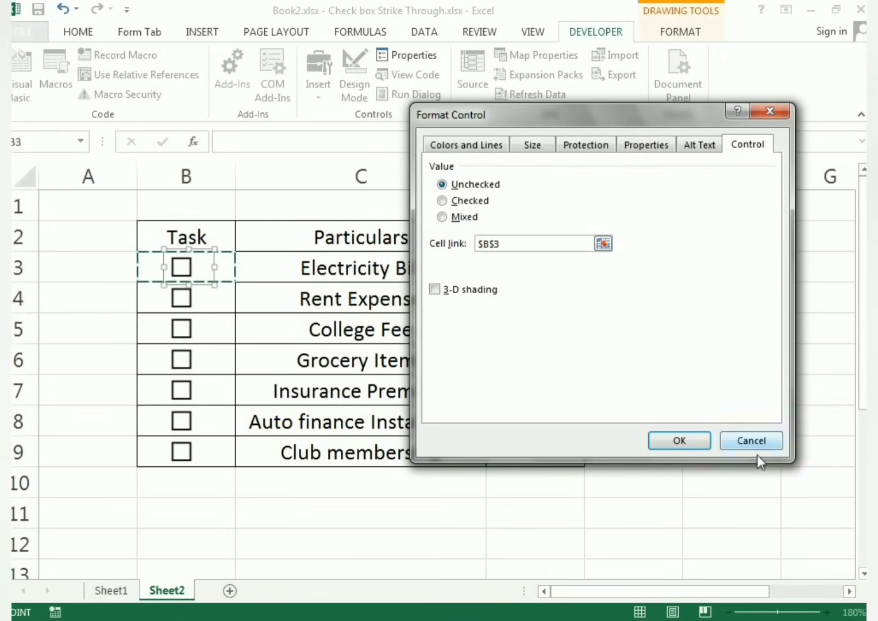
click(680, 440)
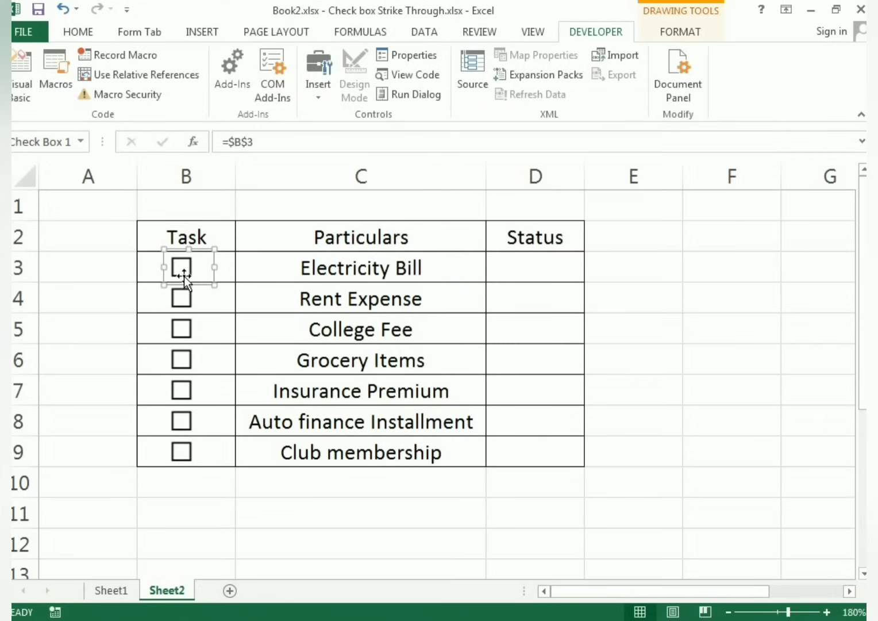
click(397, 292)
click(182, 266)
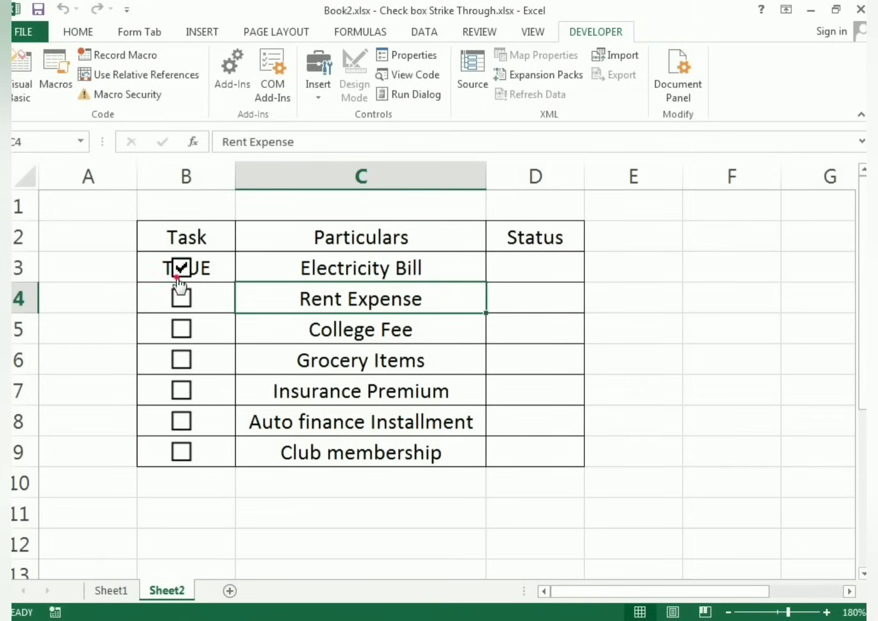
click(182, 270)
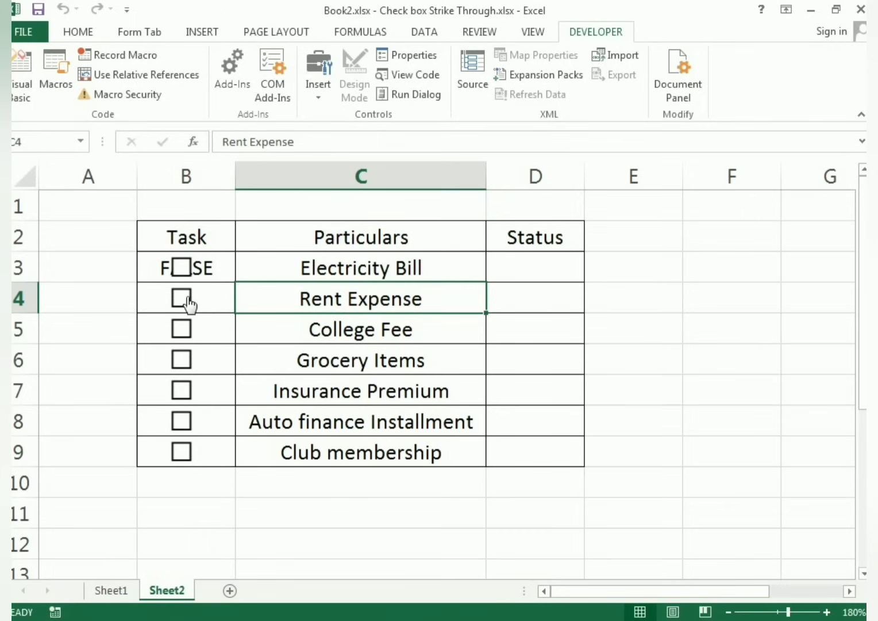
Link the B4 and B5 checkboxes to cells B4 and B5
right_click(187, 296)
click(243, 457)
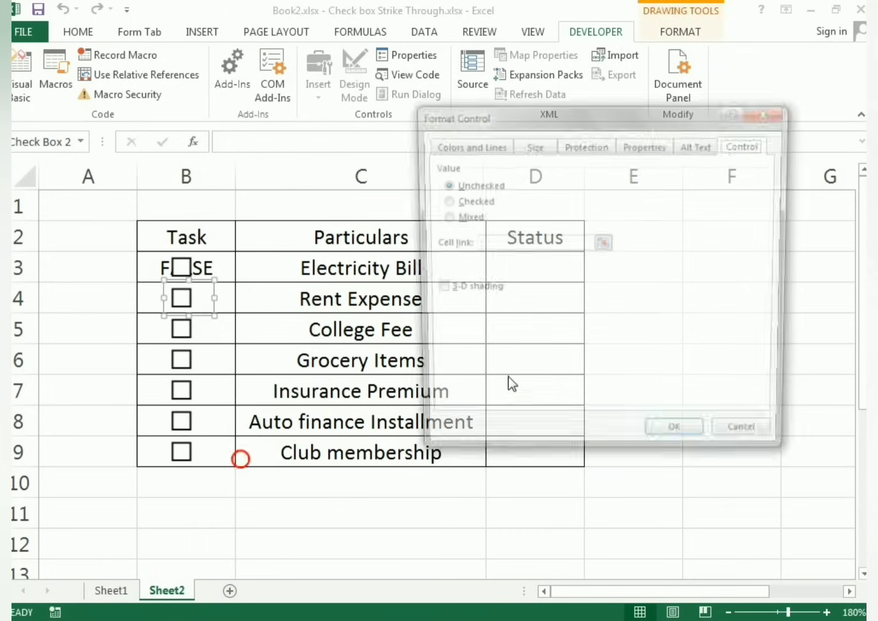
click(224, 299)
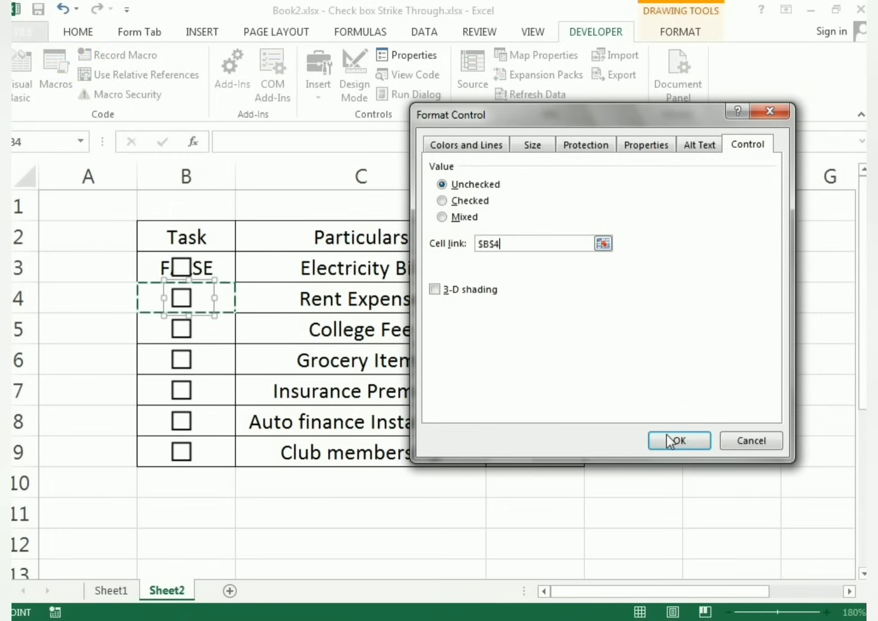
click(679, 440)
right_click(180, 331)
click(280, 492)
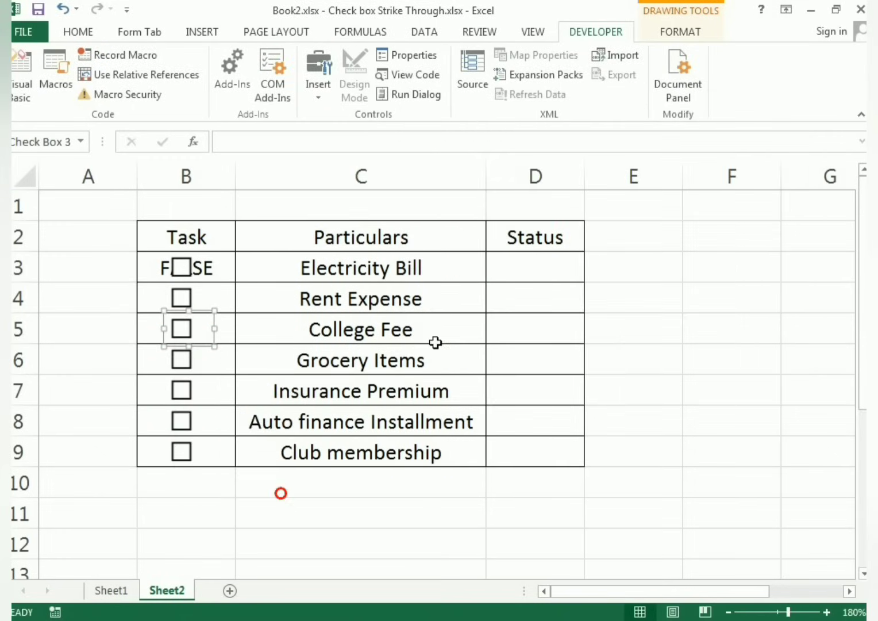
click(229, 335)
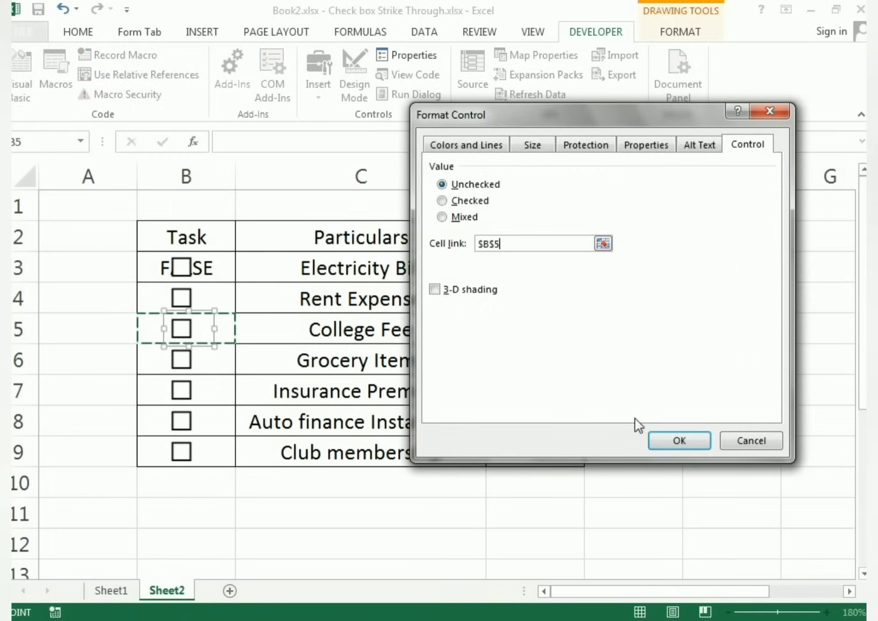
click(672, 438)
Link the B6 and B7 checkboxes to cells B6 and B7
right_click(180, 361)
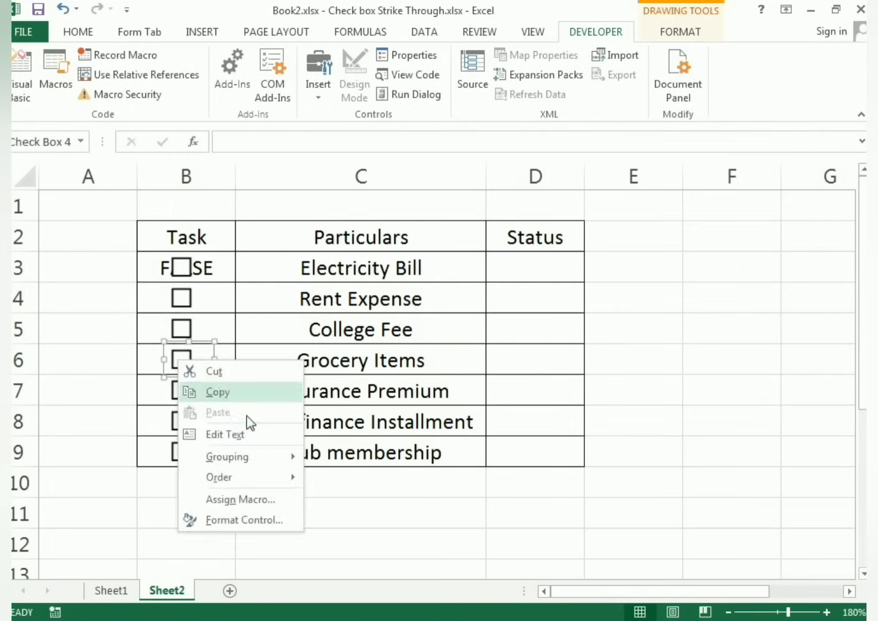
click(247, 518)
click(229, 357)
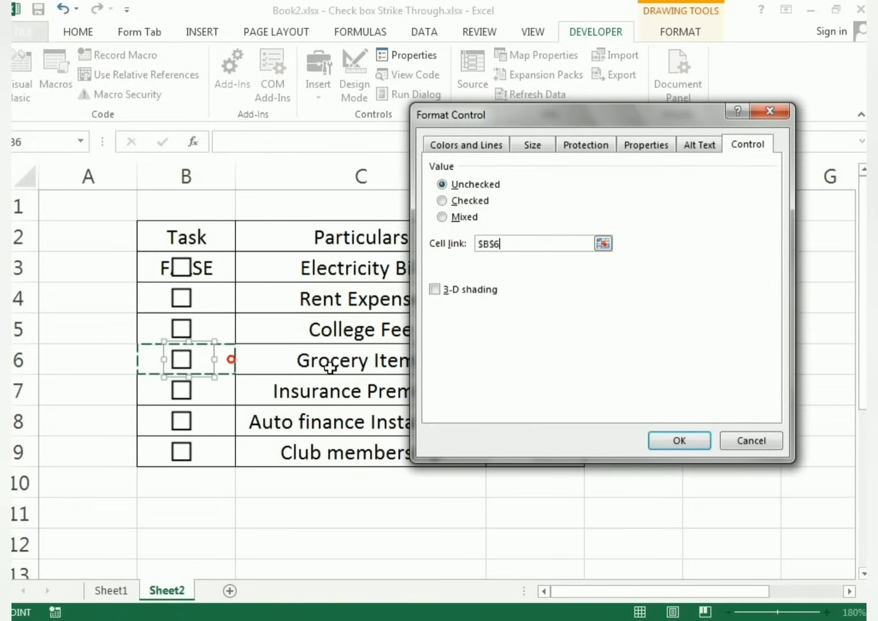
click(659, 436)
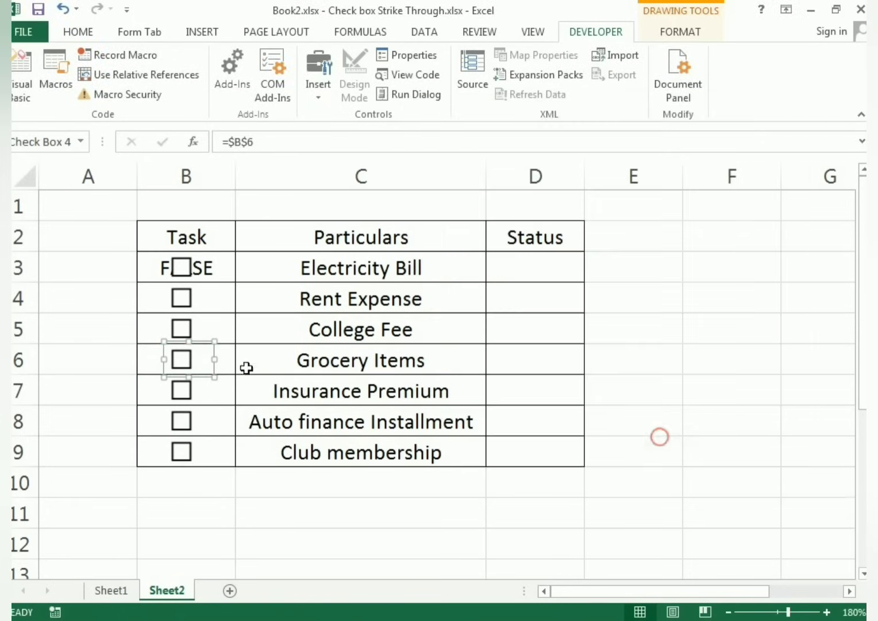
right_click(185, 394)
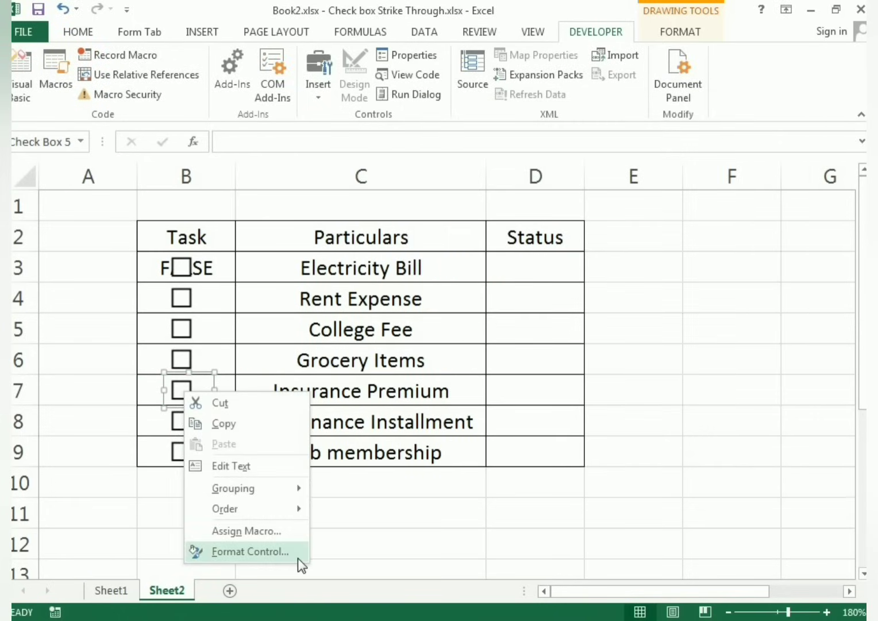
click(299, 553)
click(498, 249)
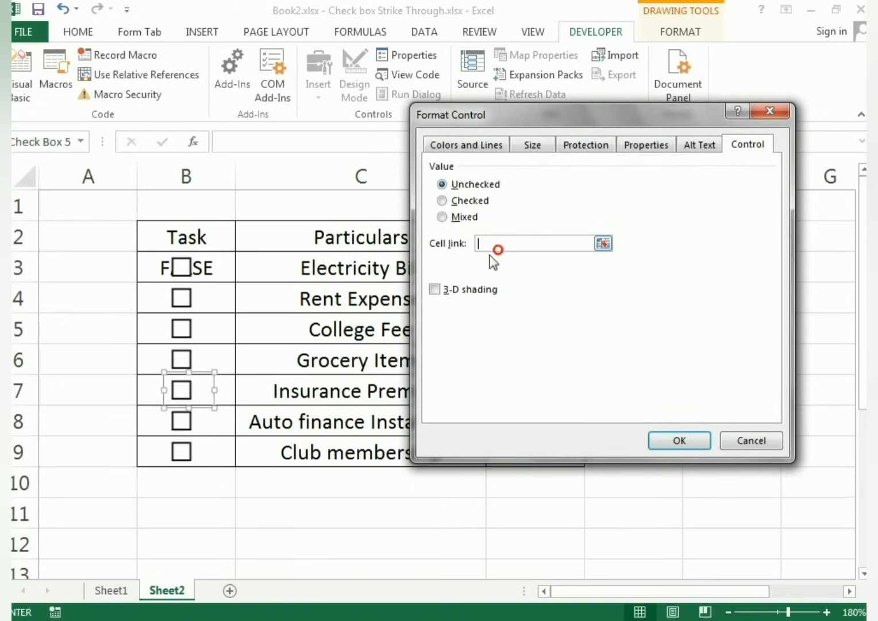
click(226, 397)
click(676, 446)
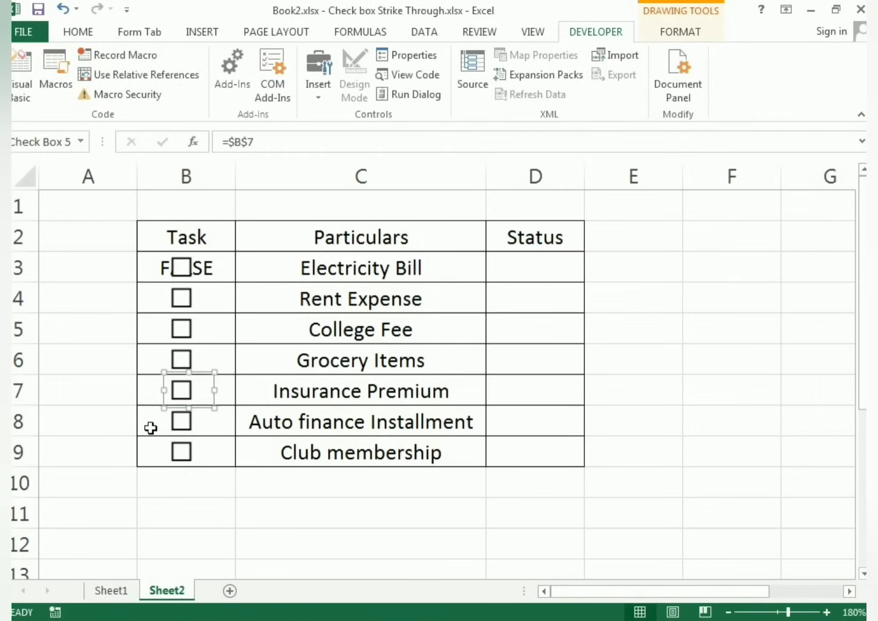
Link the B8 checkbox to cell B8 and confirm the B9 checkbox's control settings
right_click(181, 421)
click(252, 578)
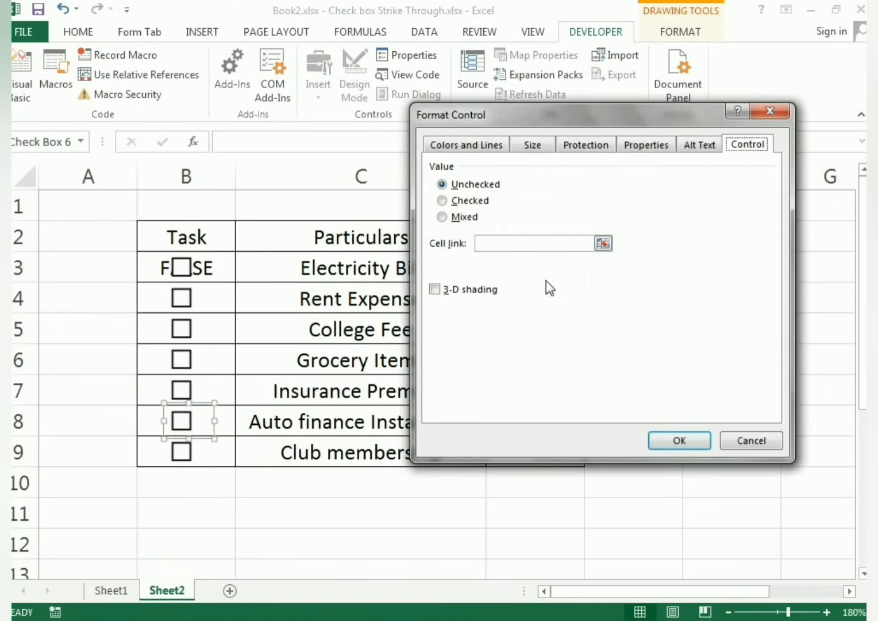
click(586, 242)
click(228, 433)
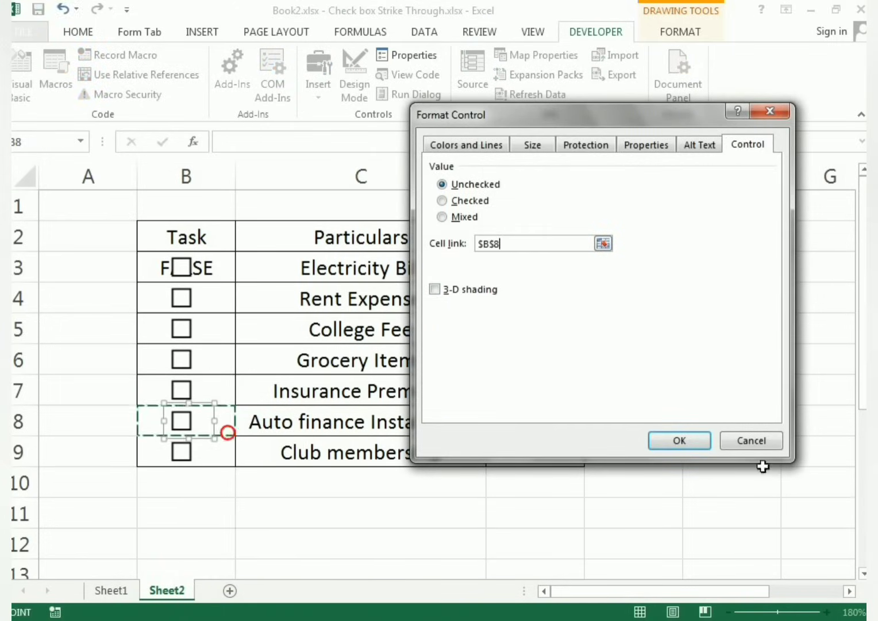
click(698, 442)
right_click(185, 461)
click(240, 446)
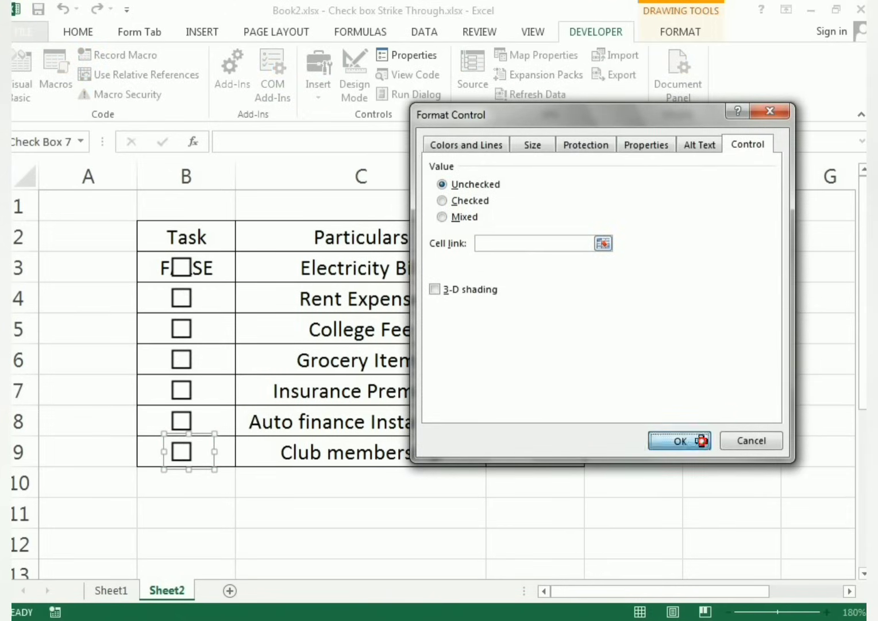
click(679, 440)
Tick Rent Expense, College Fee and Grocery Items, leaving the last three rows unticked
click(329, 453)
click(182, 298)
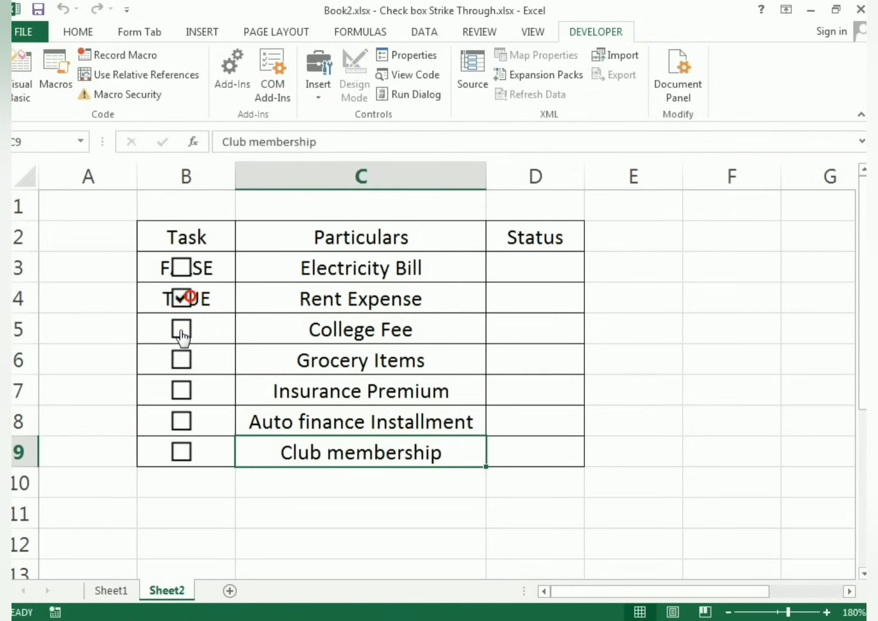
click(181, 328)
click(181, 359)
click(182, 391)
click(182, 391)
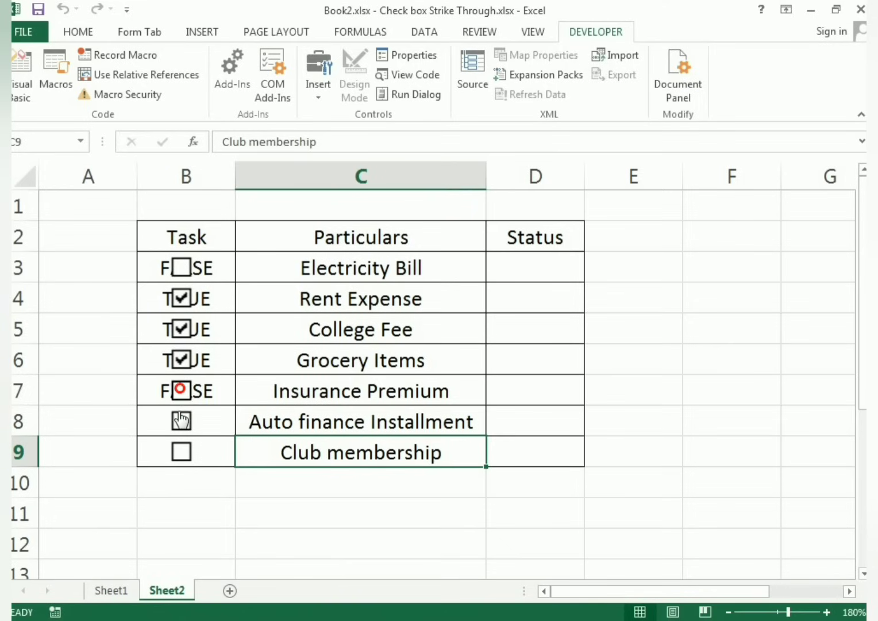
click(182, 420)
click(181, 452)
click(183, 428)
click(190, 454)
Link the Club membership checkbox to $B$9 and test it by ticking and unticking
right_click(194, 454)
click(242, 441)
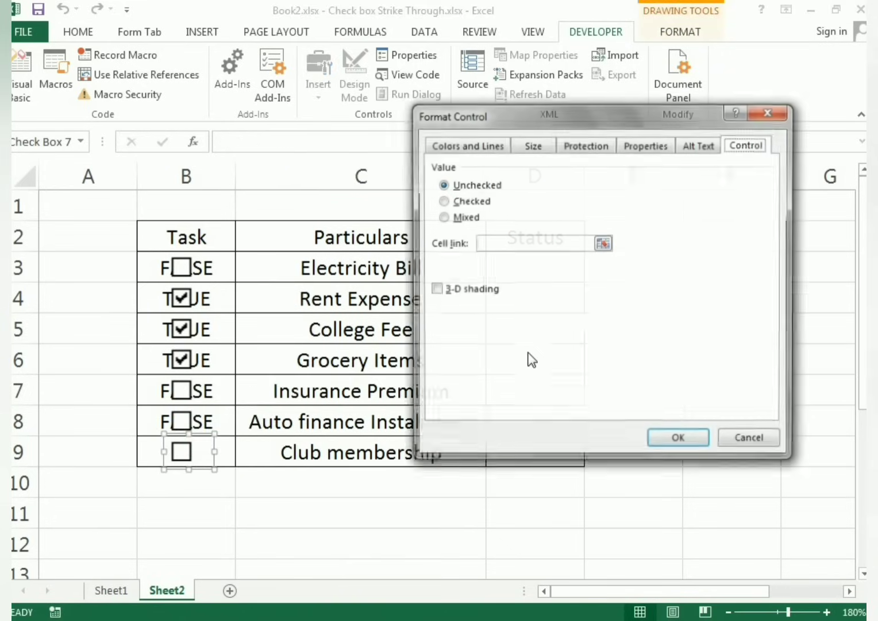
click(519, 246)
click(222, 455)
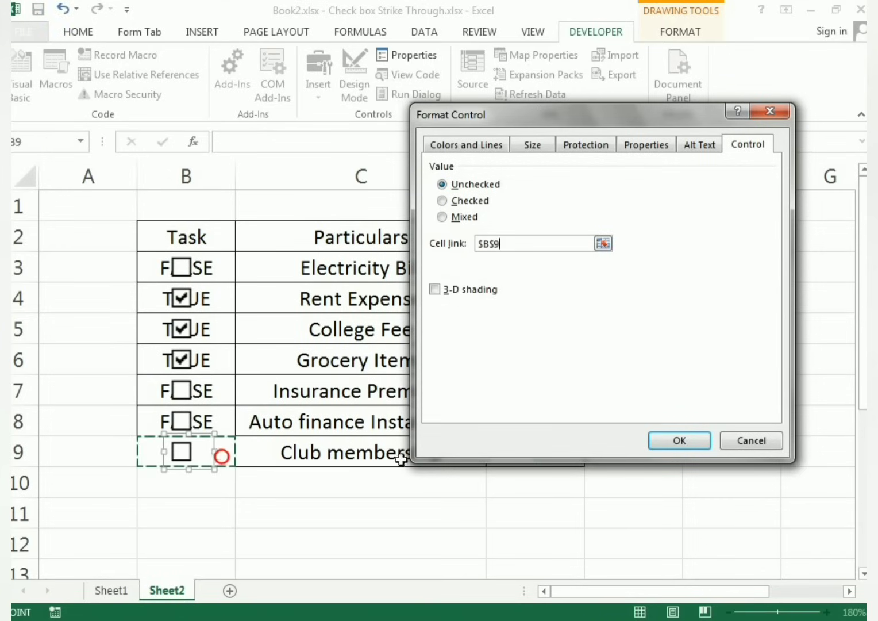
click(676, 440)
click(249, 504)
click(182, 455)
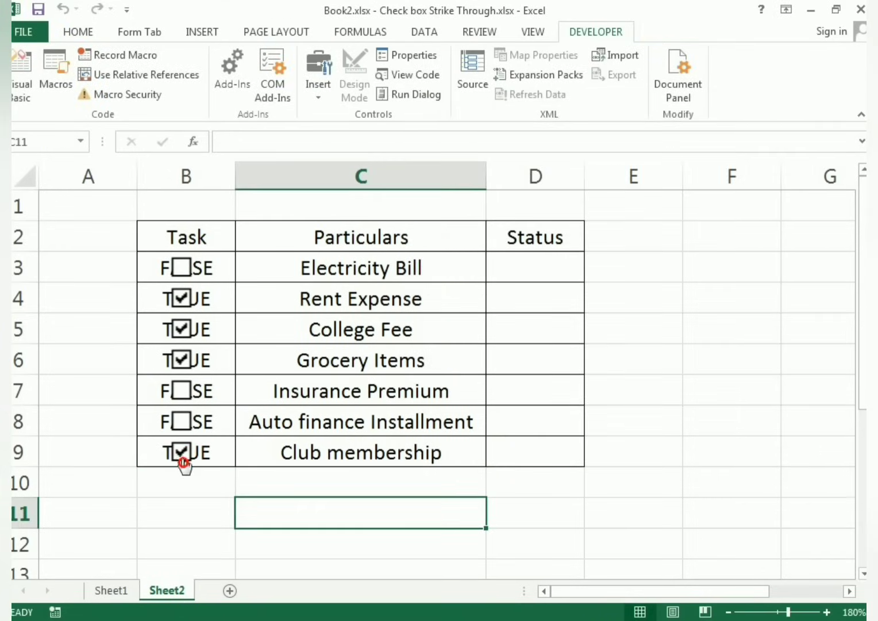
click(182, 455)
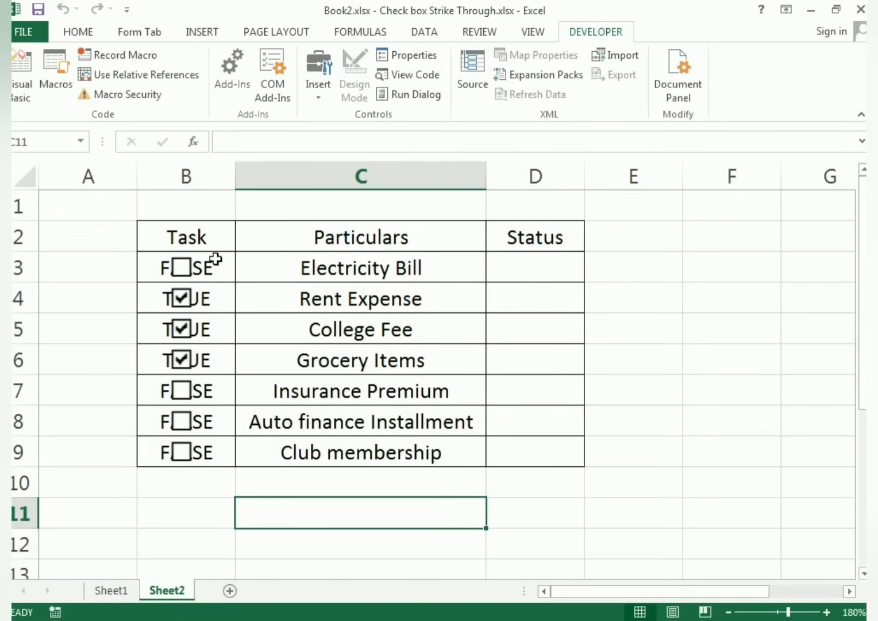
Enter =IF(B3=TRUE,"Completed","Pending") in cell D3
click(509, 267)
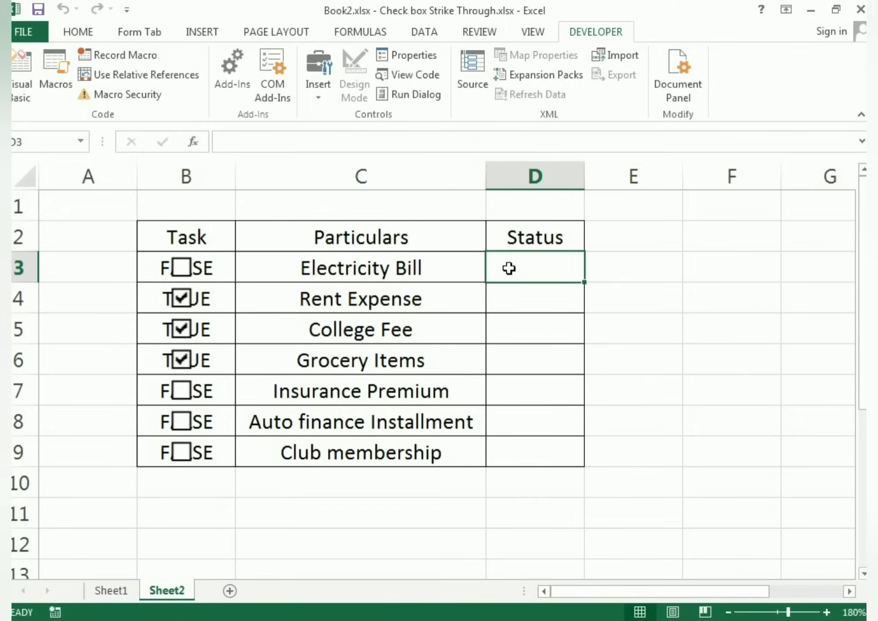
text(=if)
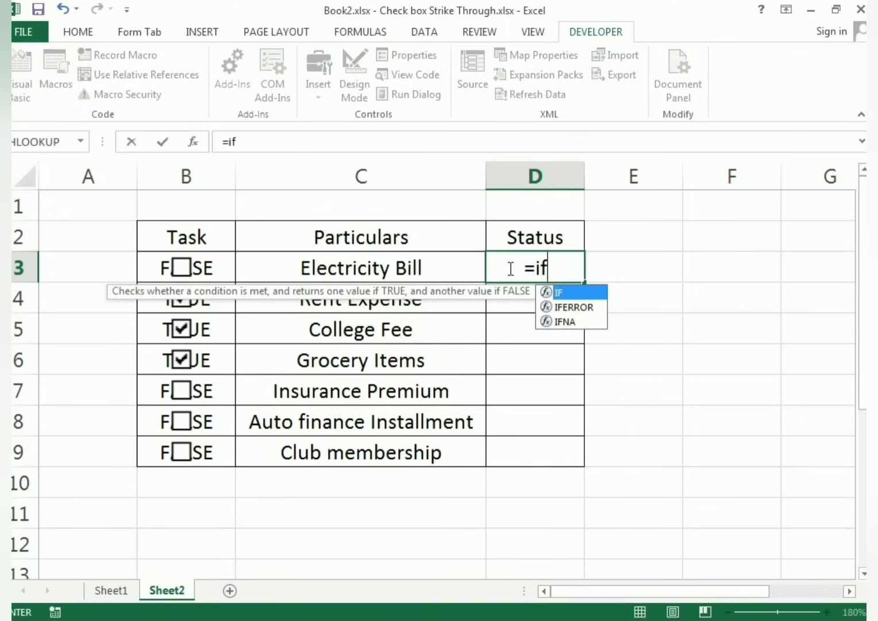
key(BackSpace)
text(fF()
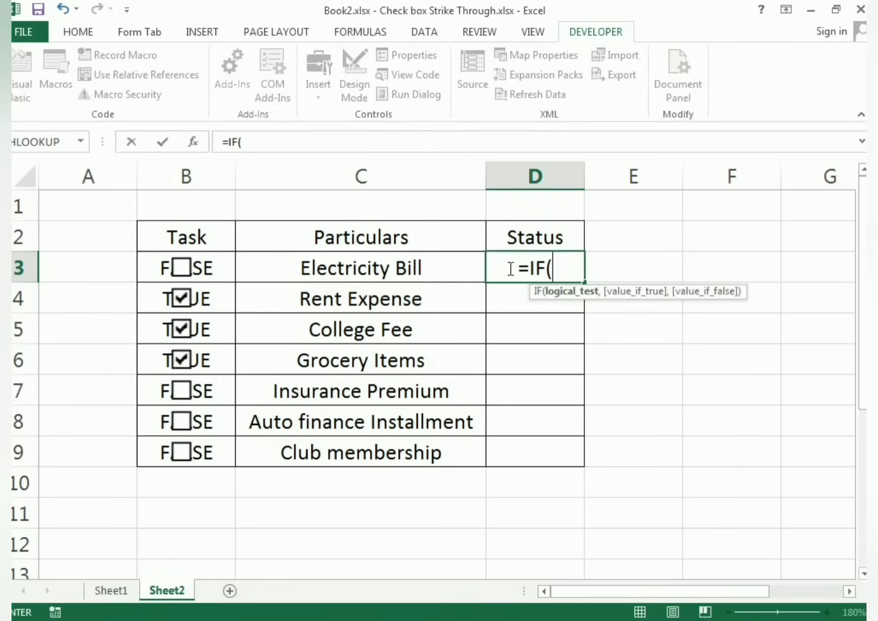
click(220, 273)
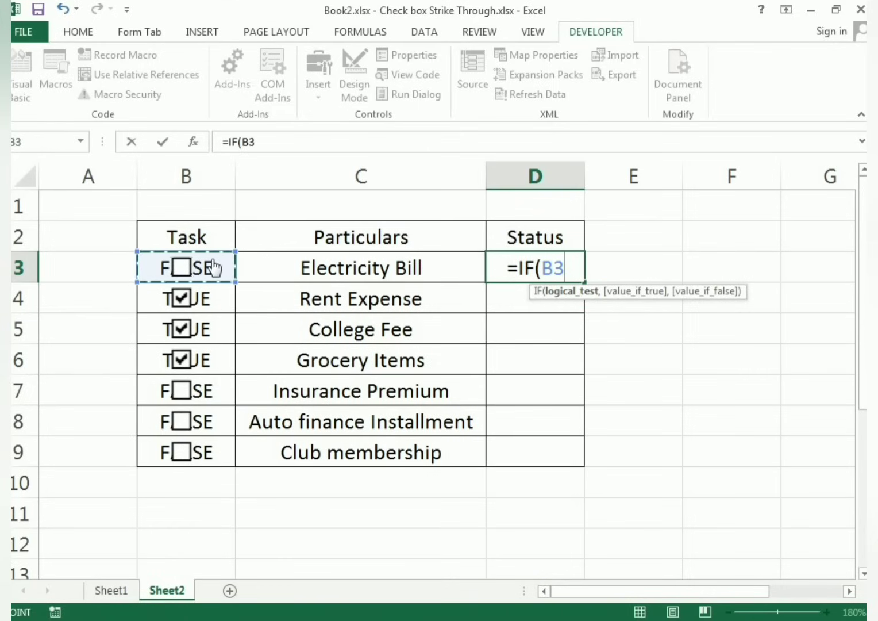
text(=)
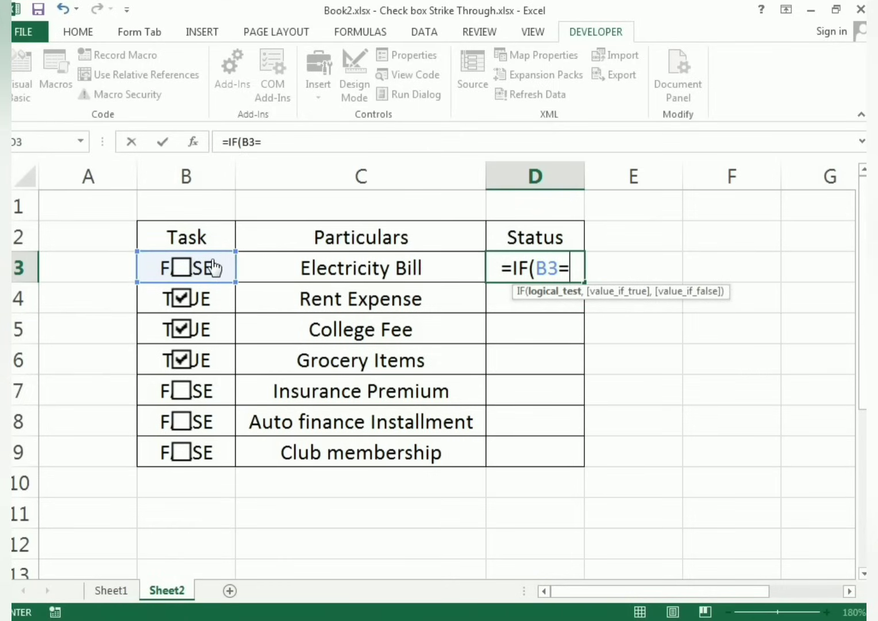
text(TRUE)
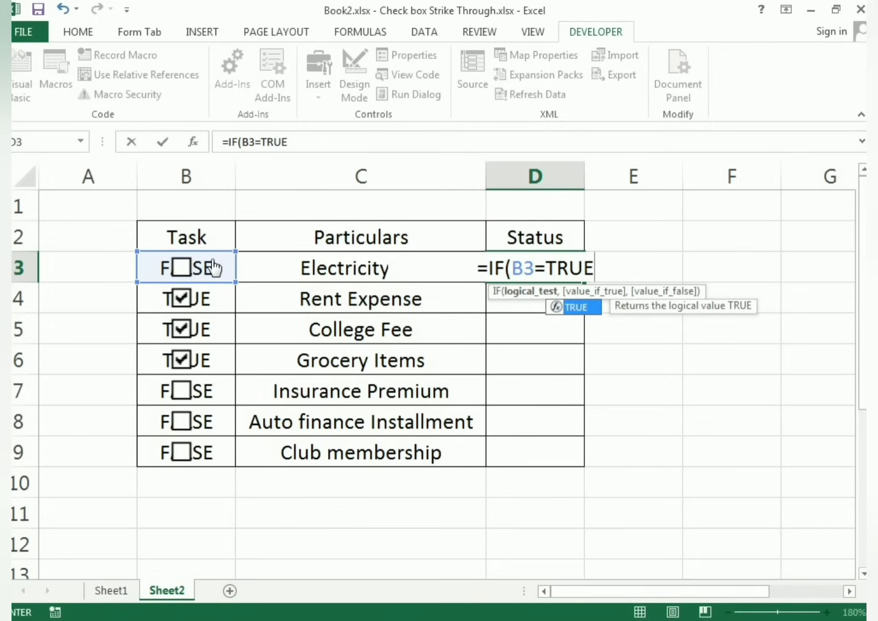
text(,")
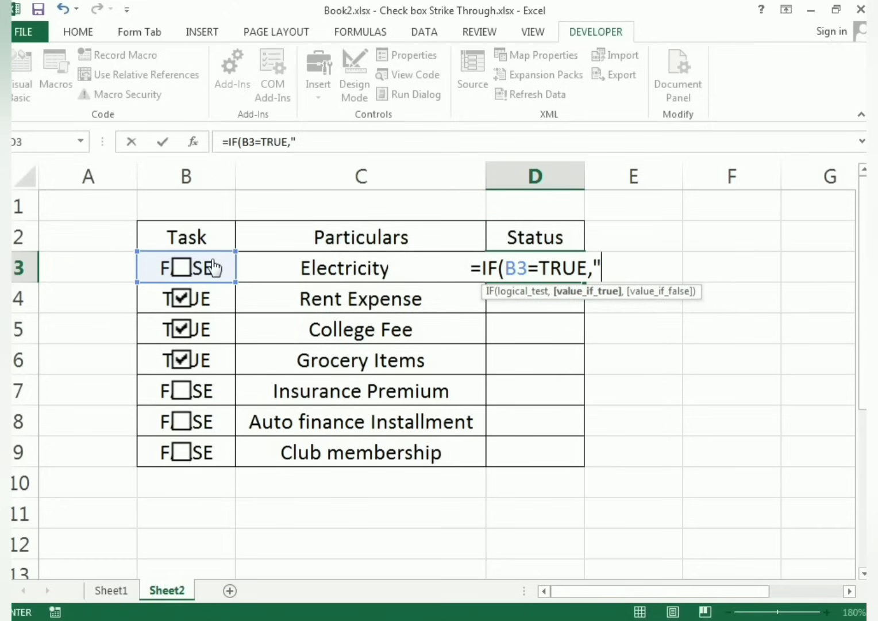
text(c)
key(BackSpace)
text(Completed")
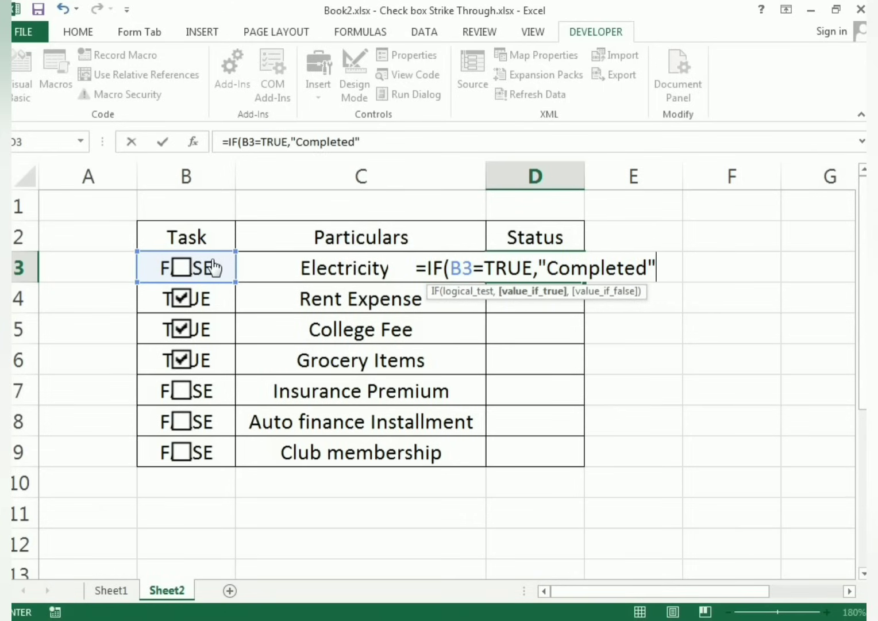
text(,)
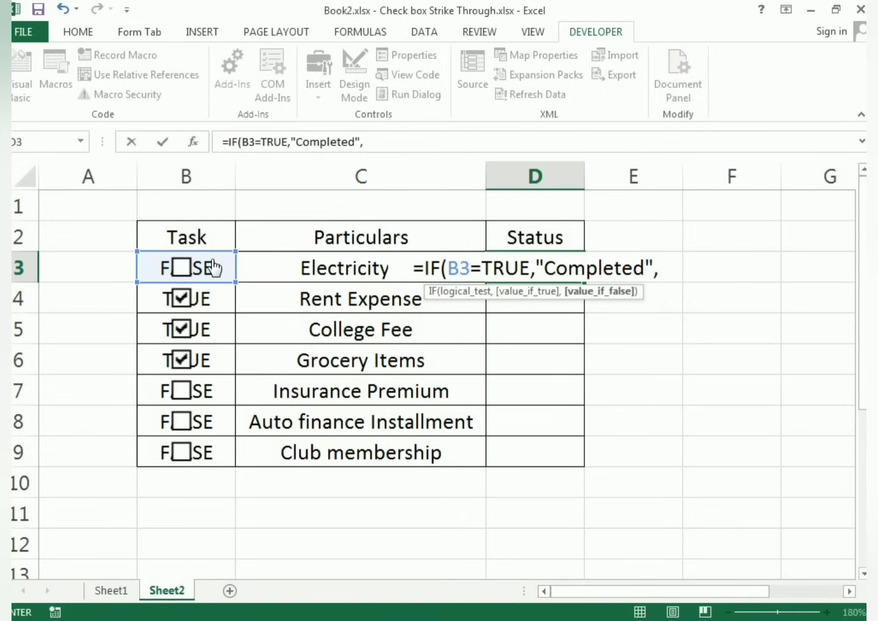
text(")
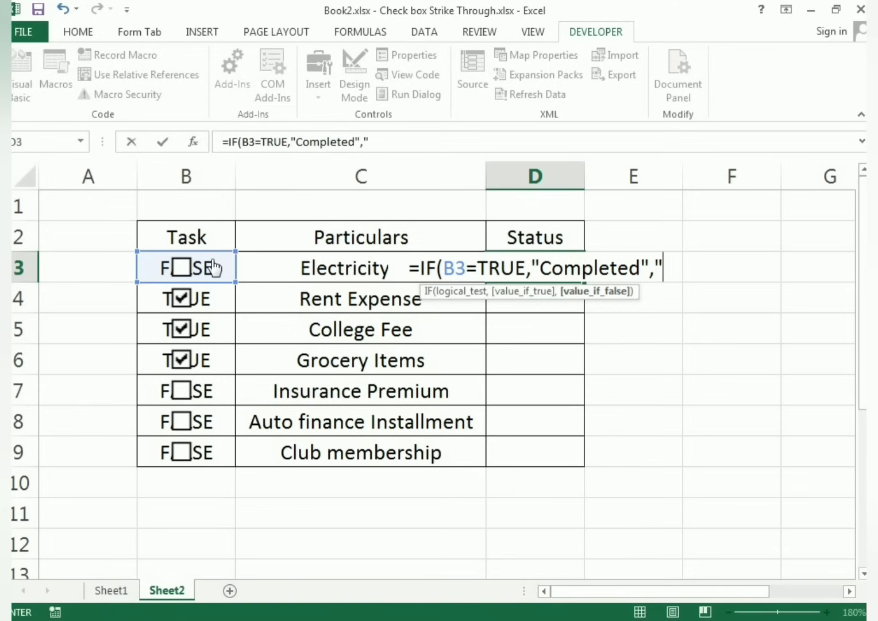
text(Pending"))
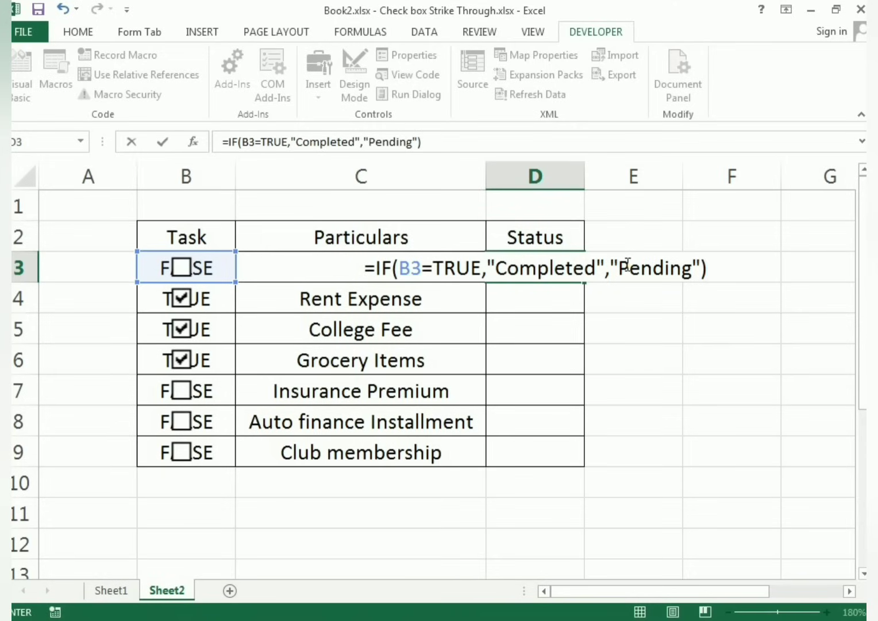
key(Return)
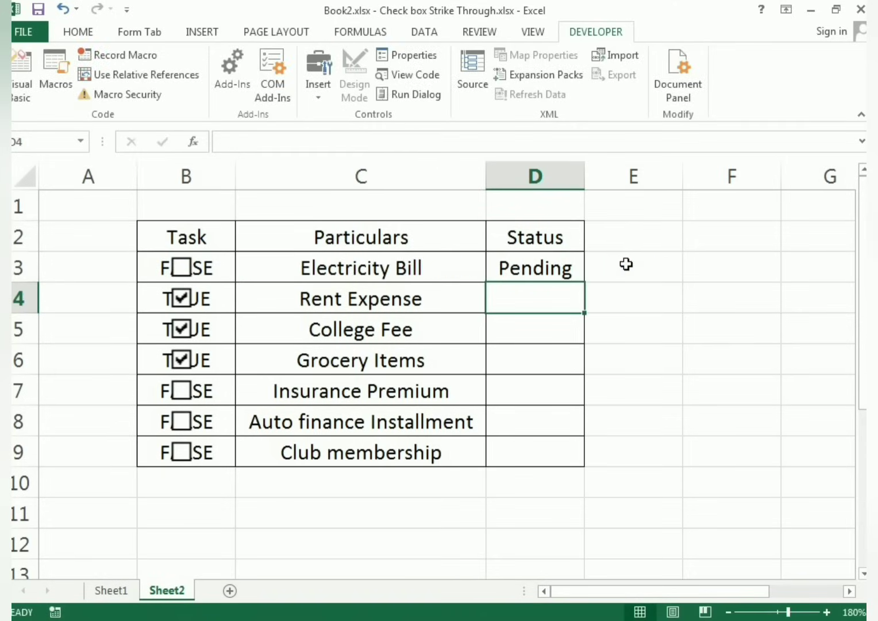
click(558, 271)
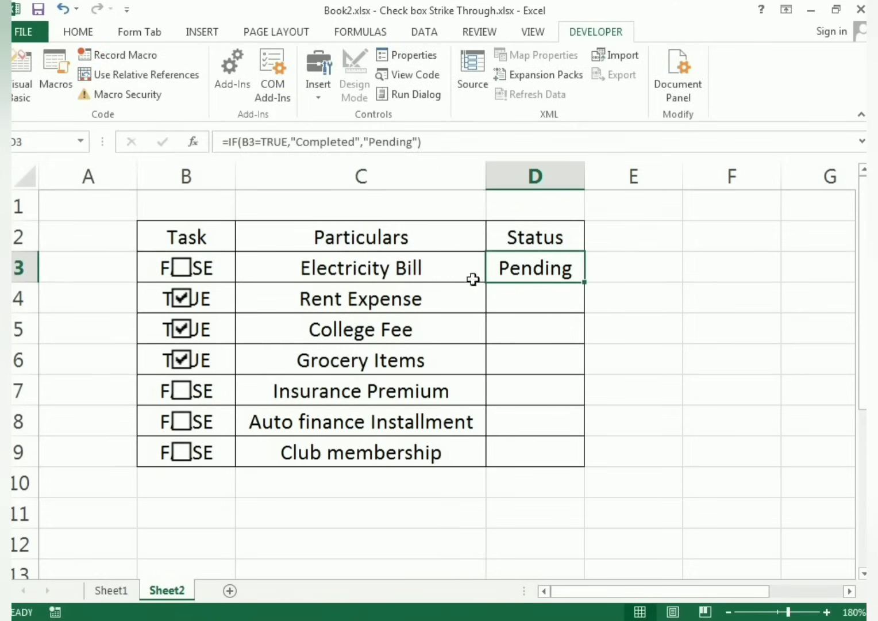
Tick Electricity Bill, autofit column D, and select the particulars C3:C9
click(183, 268)
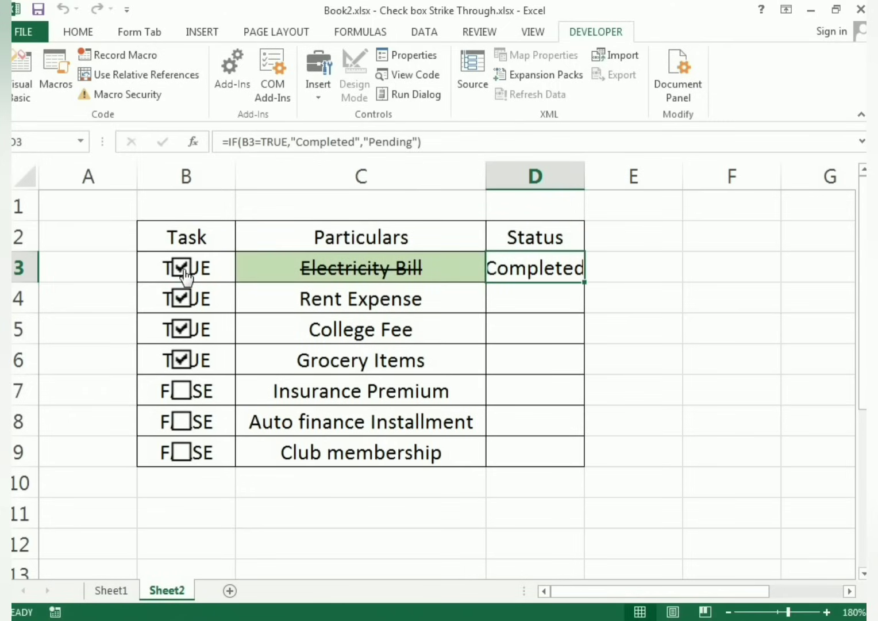
double_click(584, 177)
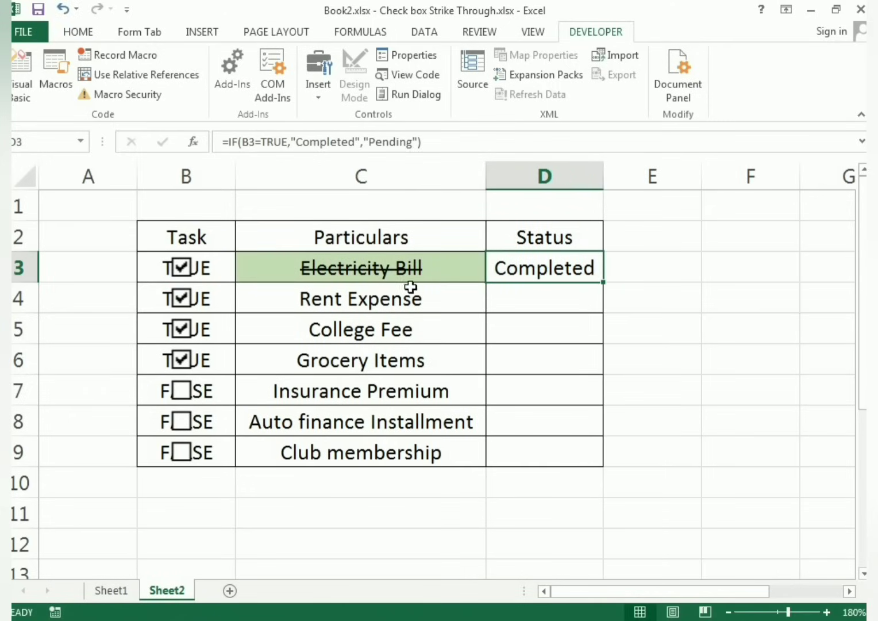
drag(407, 269, 402, 388)
drag(411, 268, 435, 441)
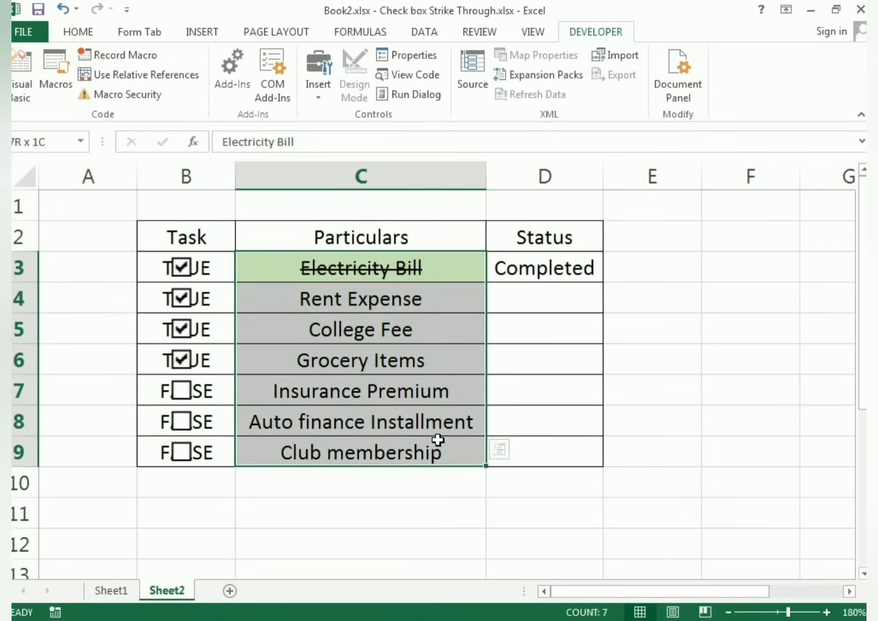
Clear conditional formatting rules from the entire sheet
click(77, 33)
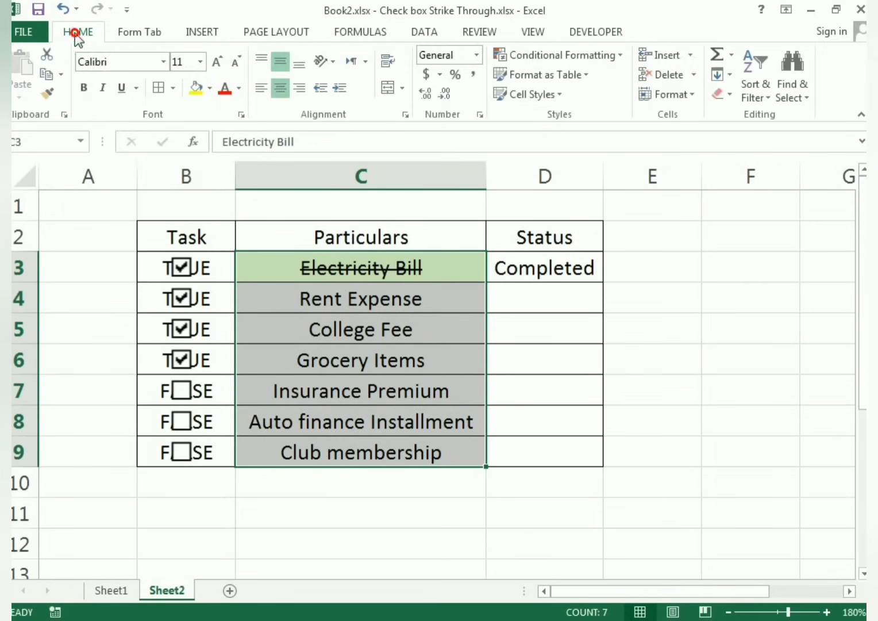
click(527, 56)
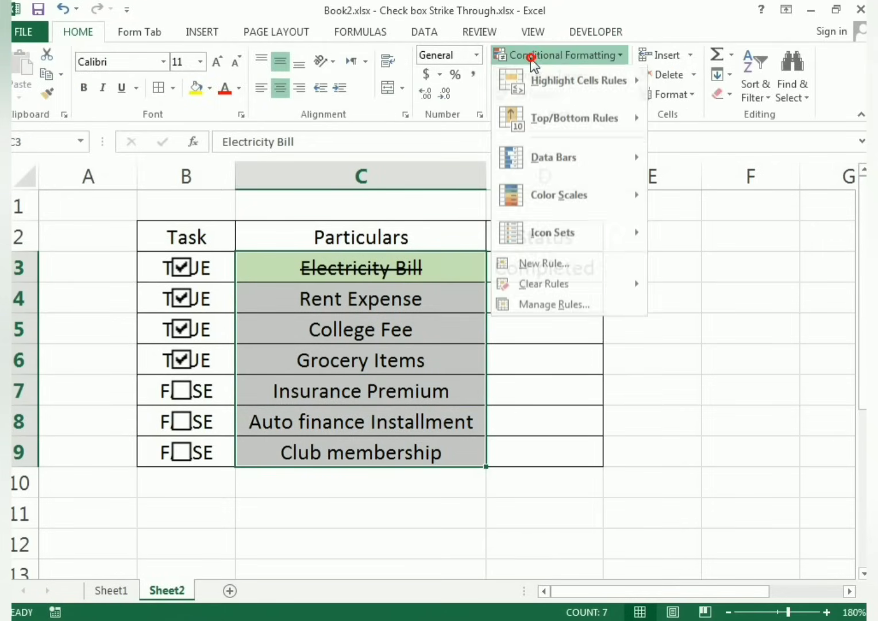
click(588, 287)
click(671, 311)
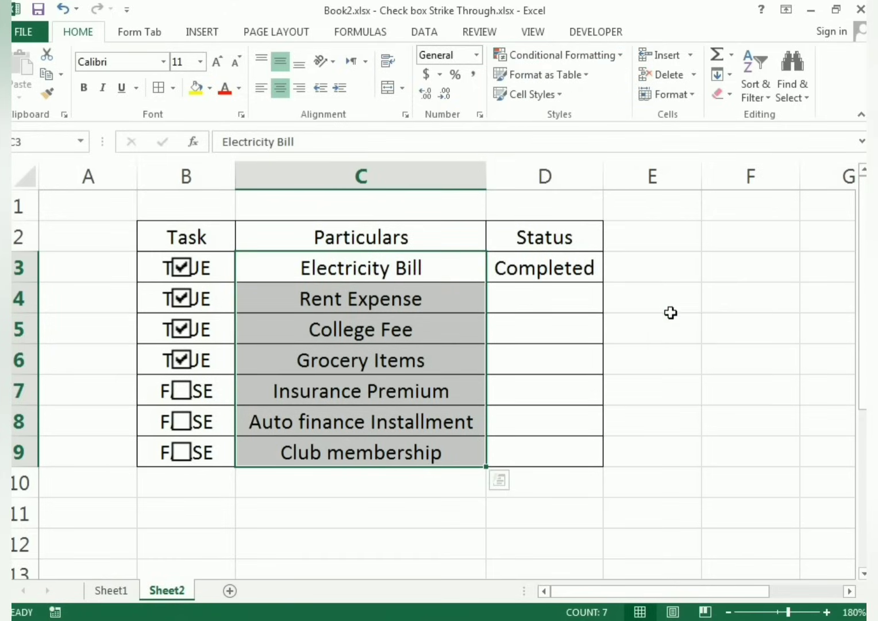
click(667, 310)
click(404, 296)
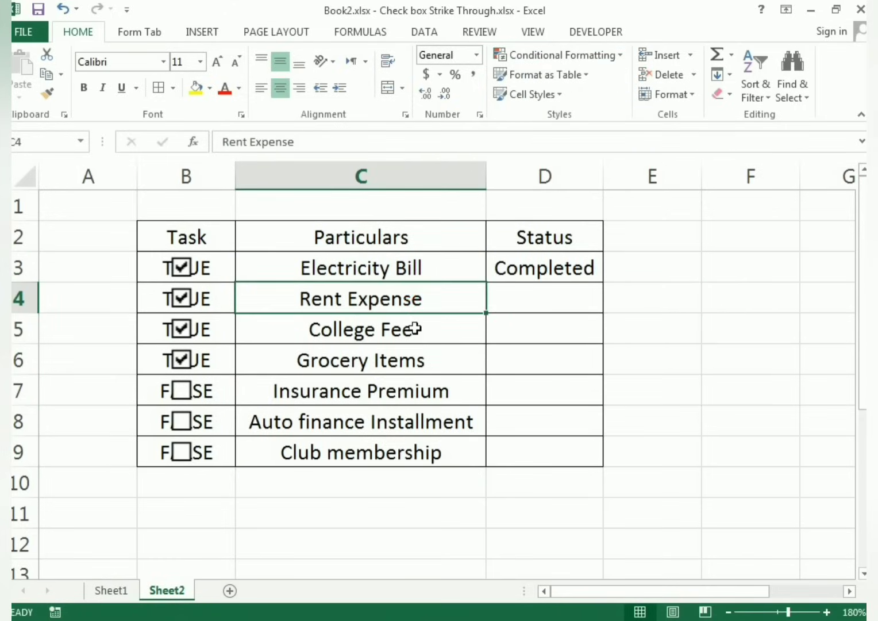
click(382, 283)
click(351, 265)
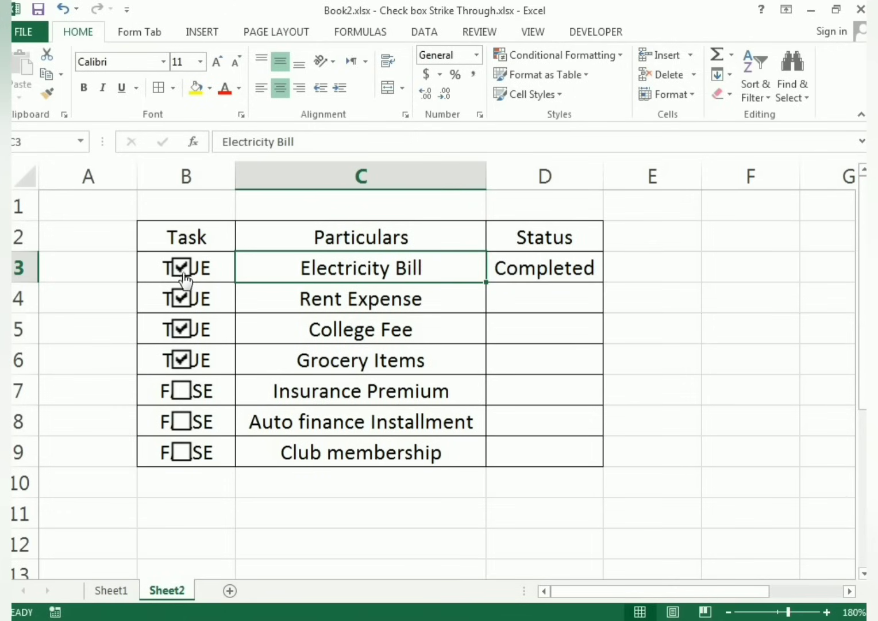
Fill the D3 status formula down through D9
click(524, 275)
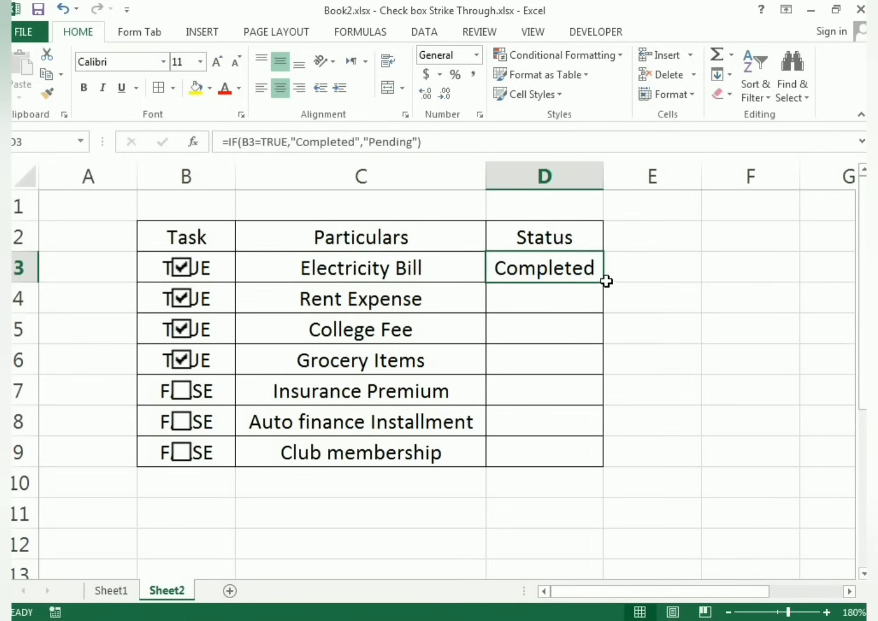
drag(606, 281, 631, 471)
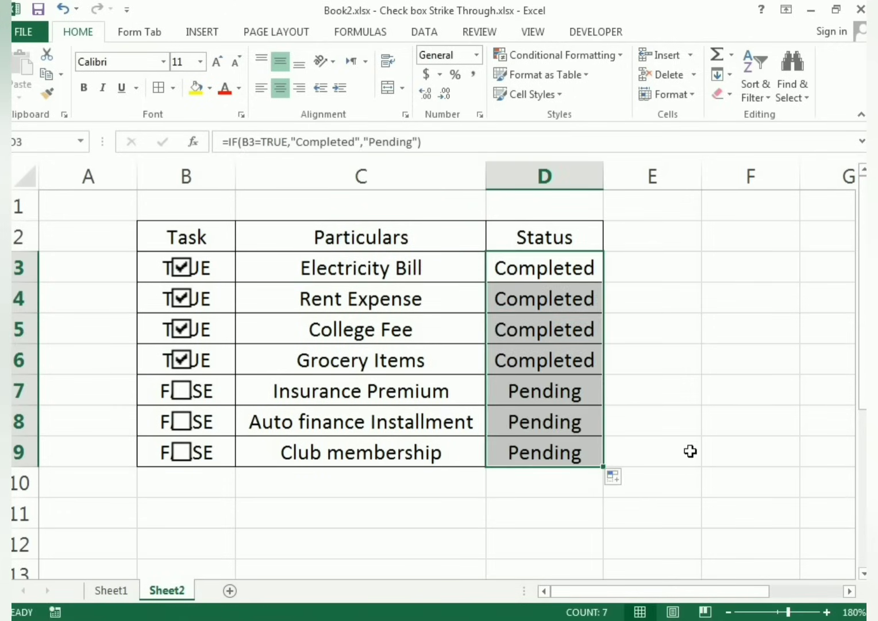
click(690, 452)
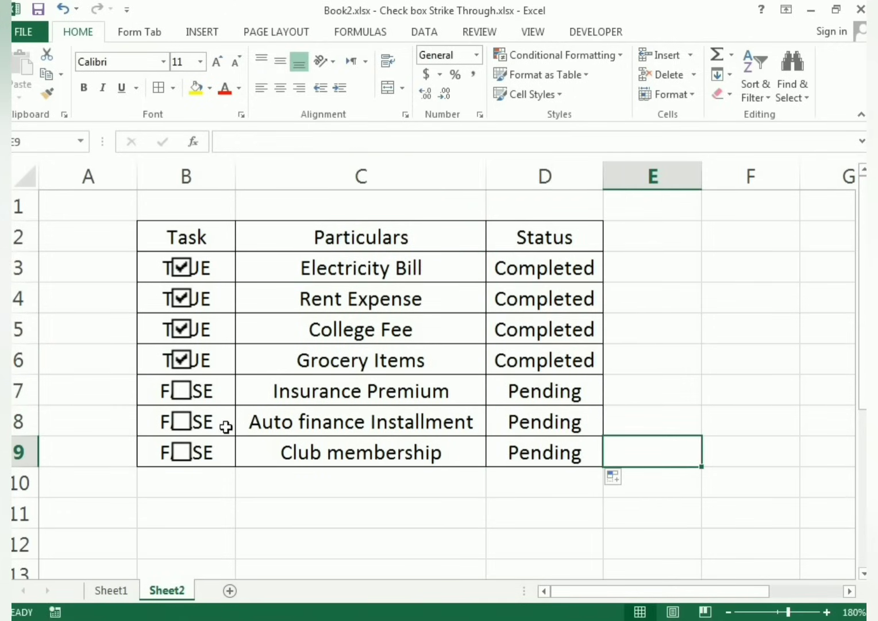
Tick Insurance Premium, untick Rent Expense, and select the TRUE/FALSE cells B3:B9
click(185, 393)
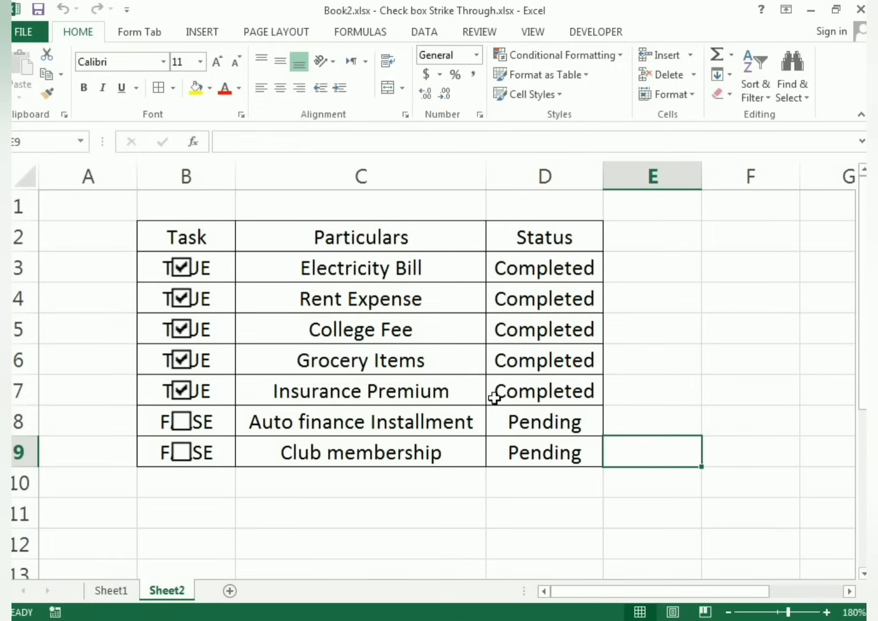
click(184, 307)
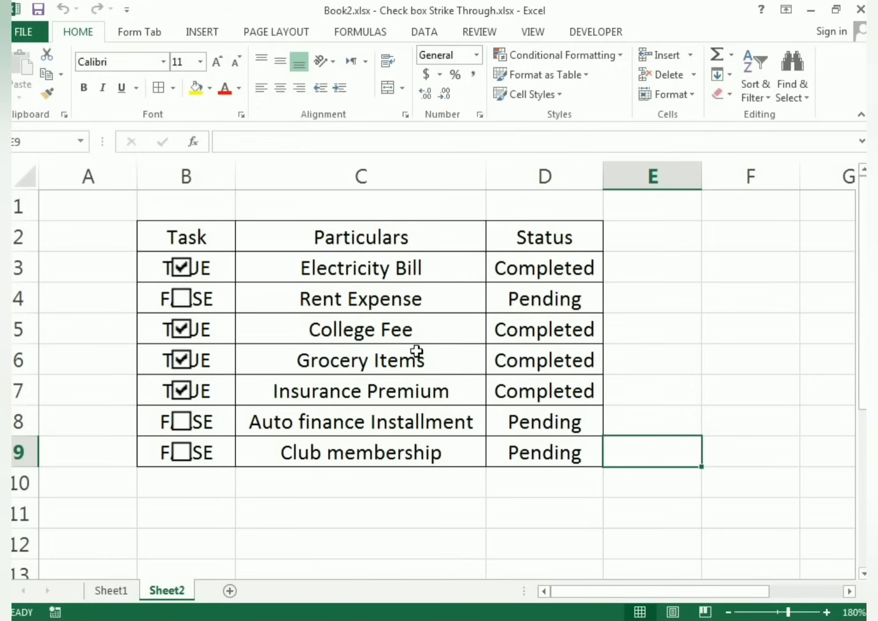
drag(221, 270, 224, 441)
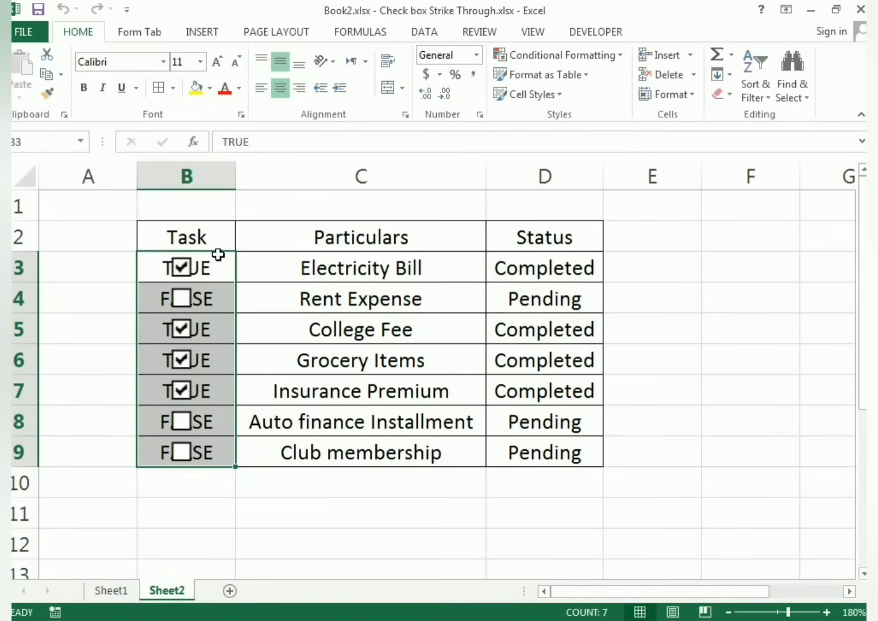
Set the font colour of Task cells B3:B9 to White to hide TRUE/FALSE
click(332, 492)
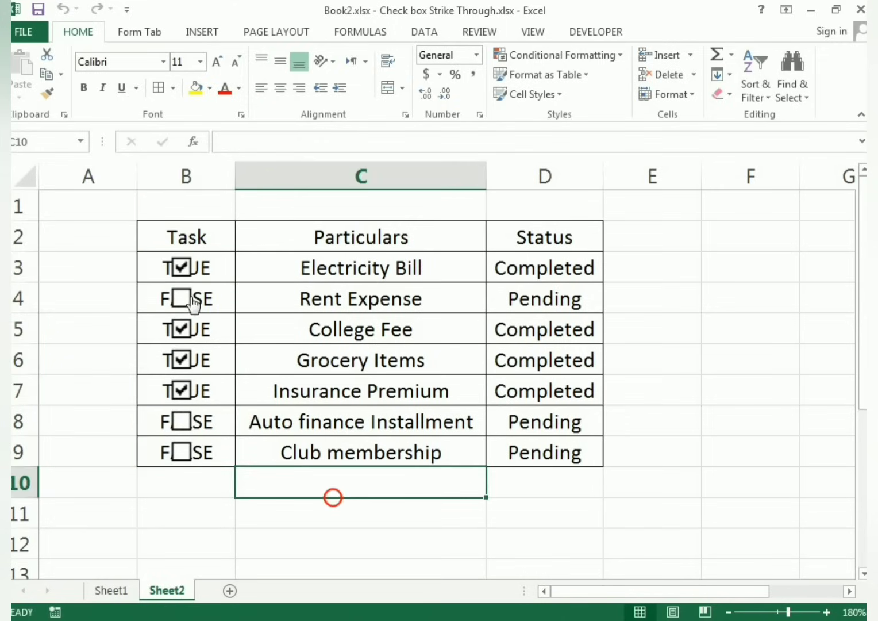
click(222, 268)
drag(223, 268, 225, 448)
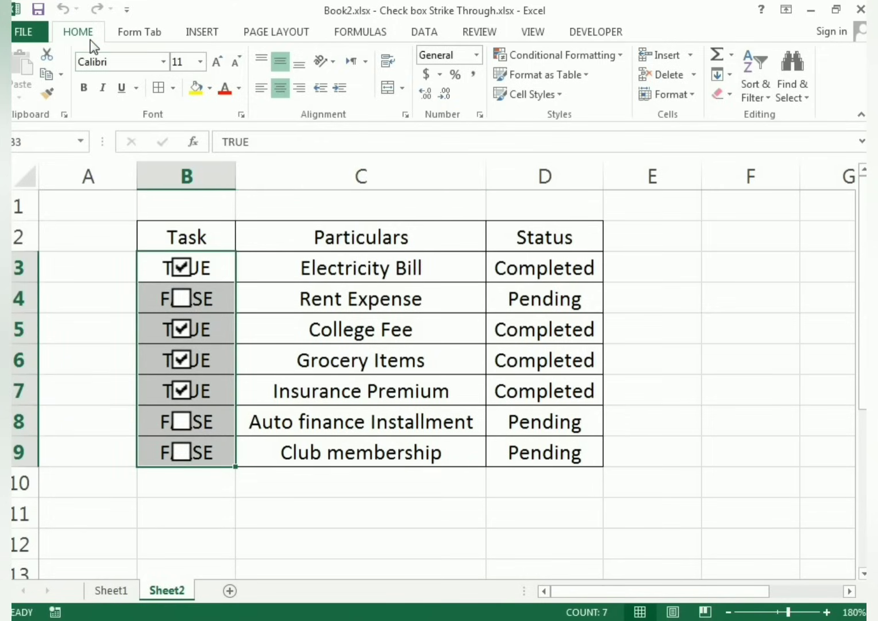
click(239, 88)
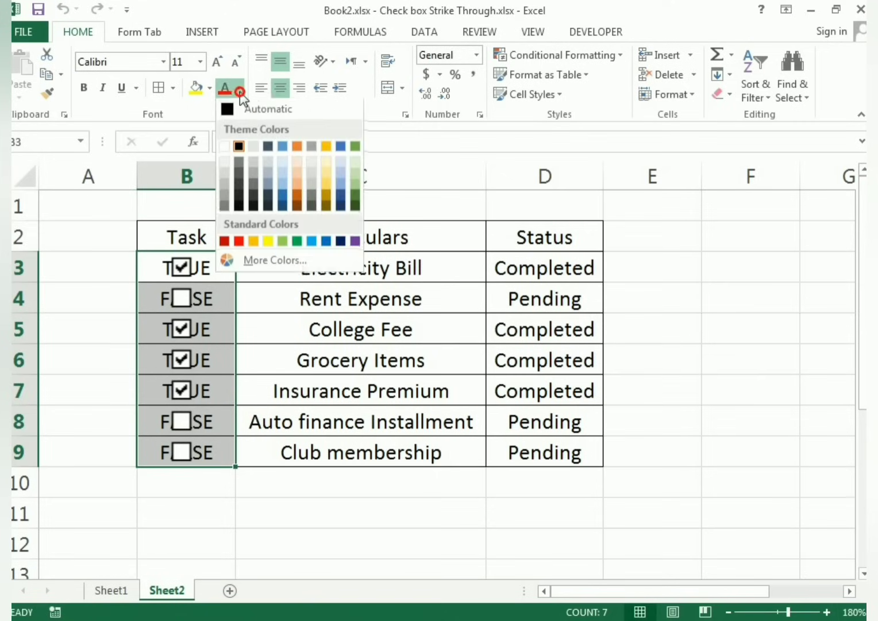
click(223, 148)
Toggle the Rent Expense and College Fee checkboxes to confirm Status still updates
click(268, 513)
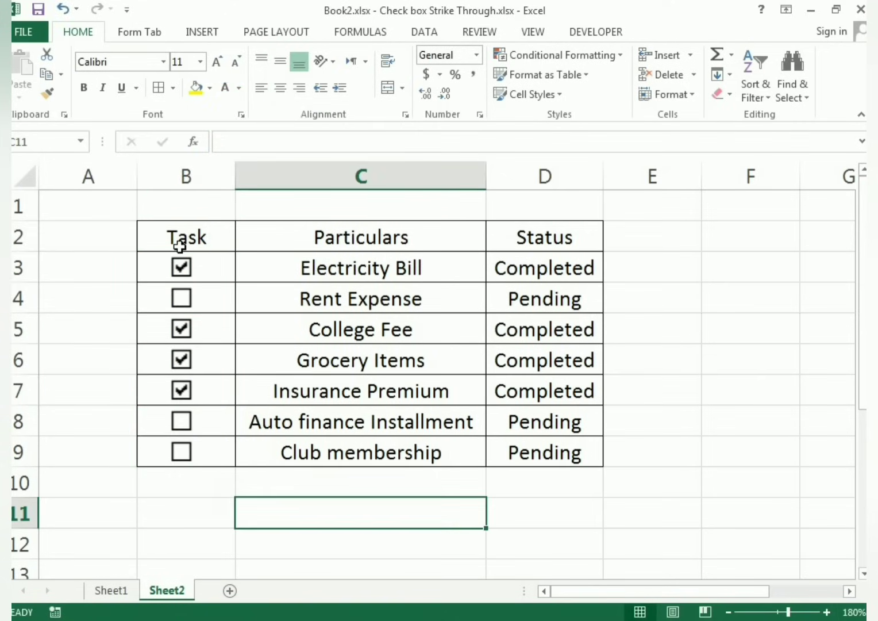
click(401, 555)
click(181, 299)
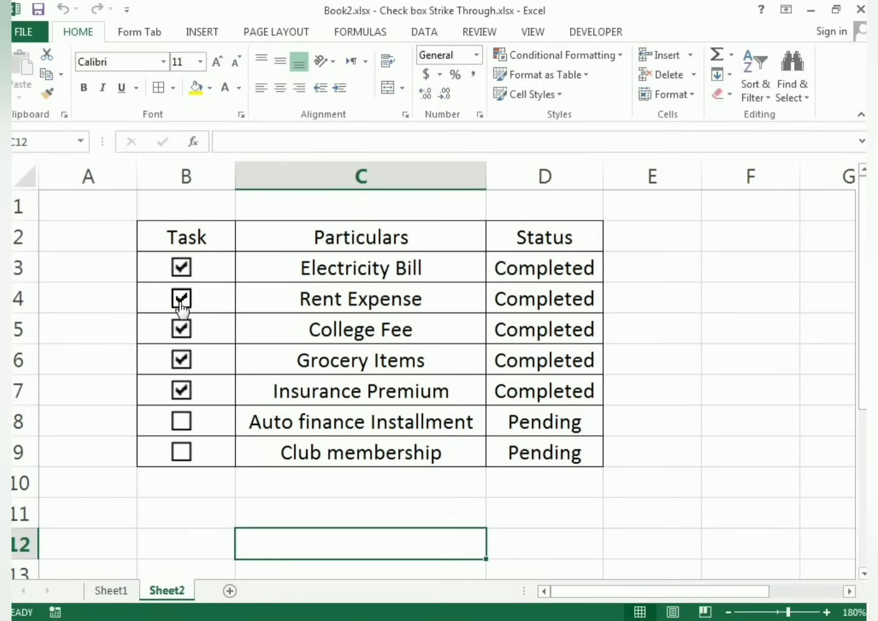
click(181, 299)
click(181, 330)
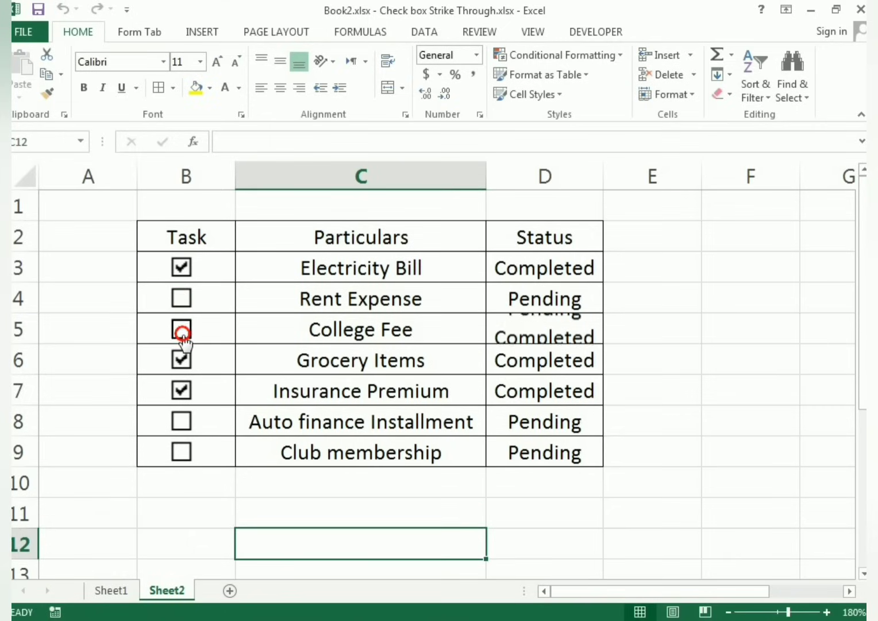
click(181, 330)
click(655, 353)
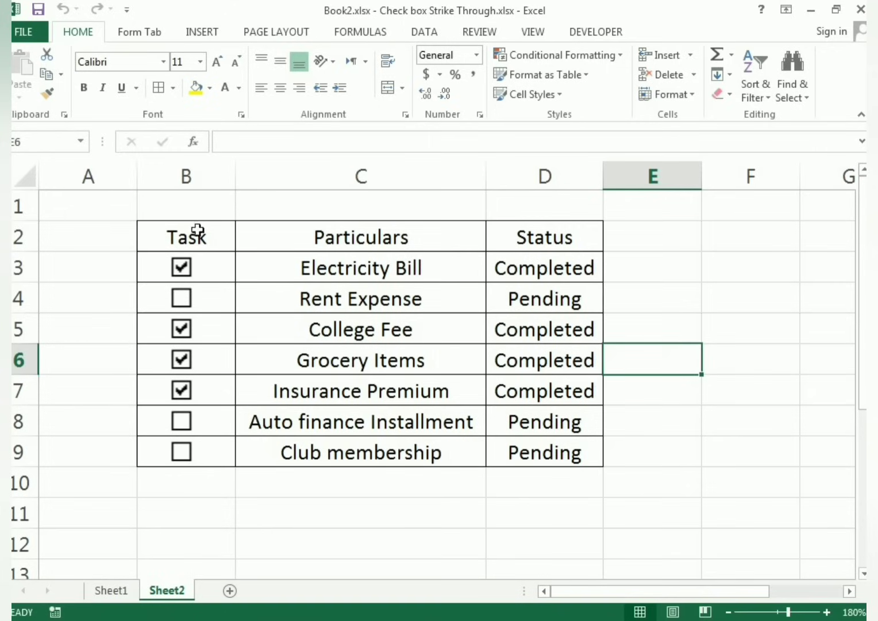
drag(183, 241, 506, 241)
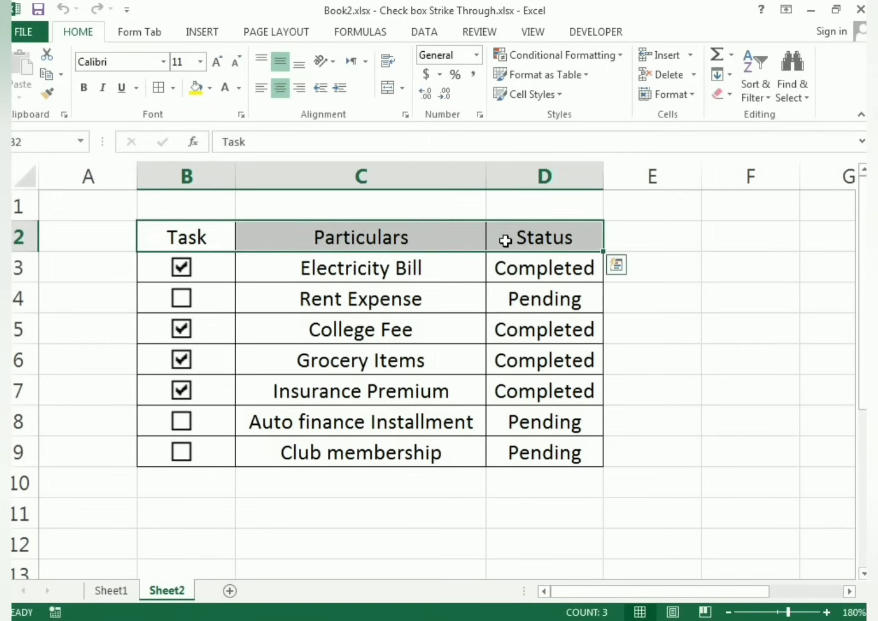
Give the header row B2:D2 a blue fill
click(210, 87)
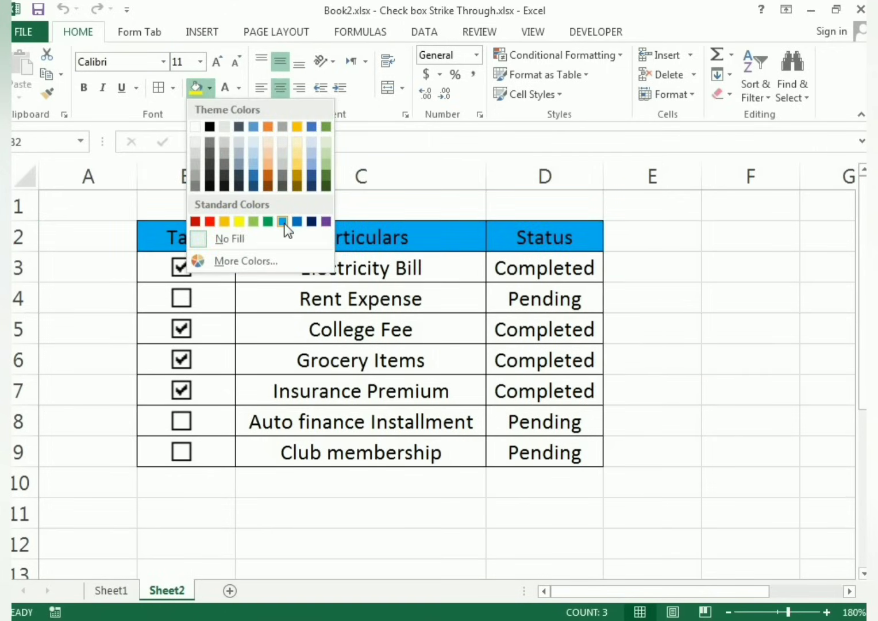
click(283, 222)
click(650, 353)
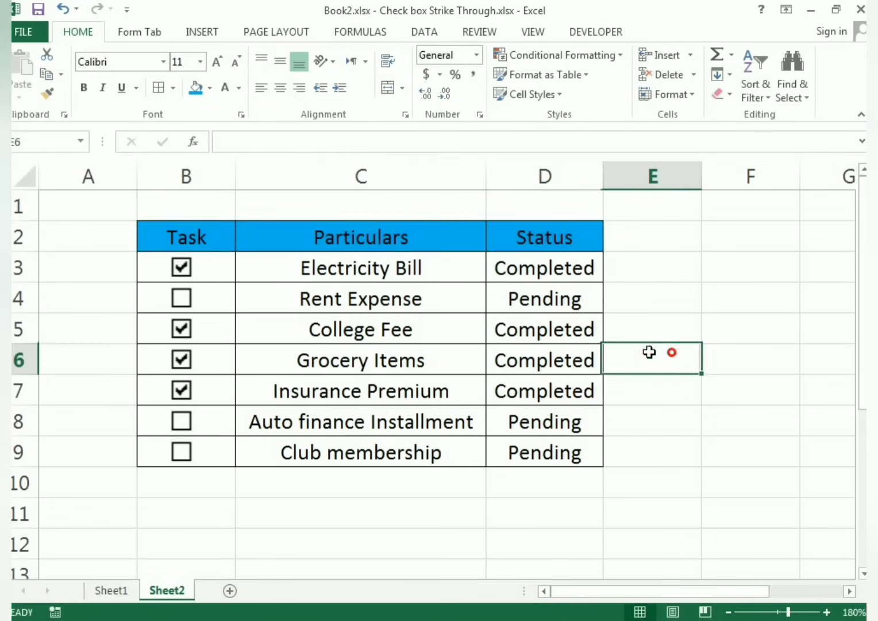
Put a thick box border around the whole table B2:D9
click(116, 214)
drag(188, 236, 592, 450)
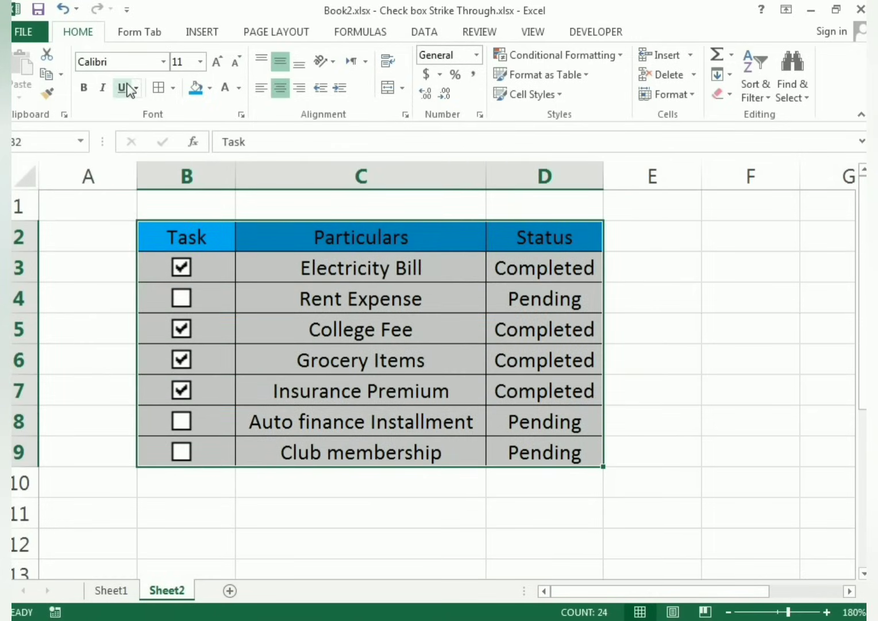
click(173, 88)
click(196, 274)
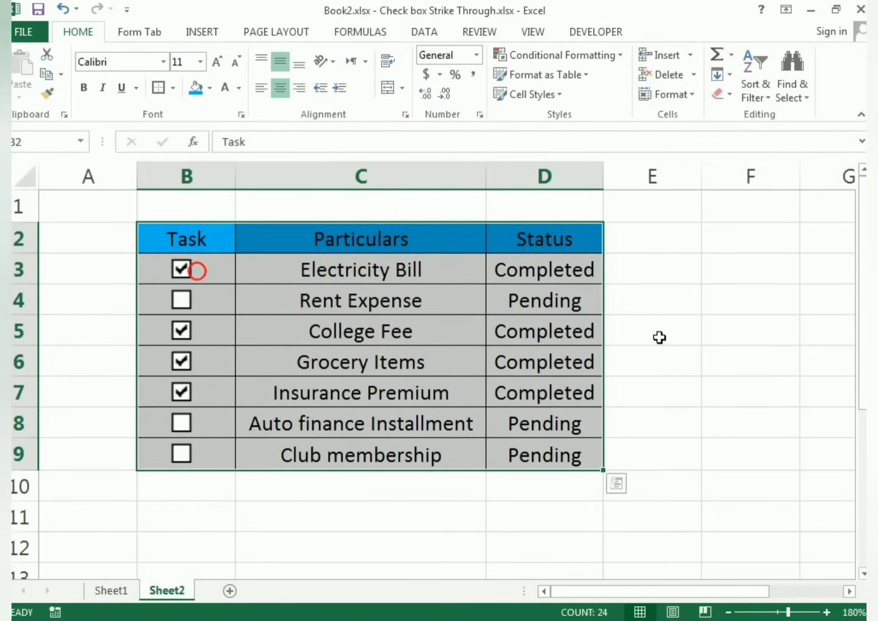
click(659, 338)
click(709, 434)
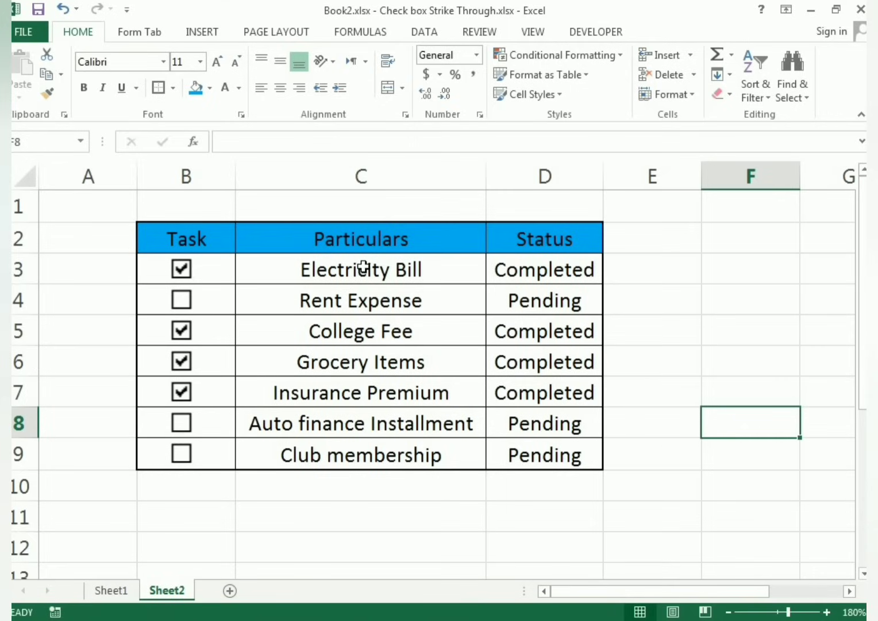
Tick Rent Expense and untick College Fee, Grocery Items and Insurance Premium
click(181, 300)
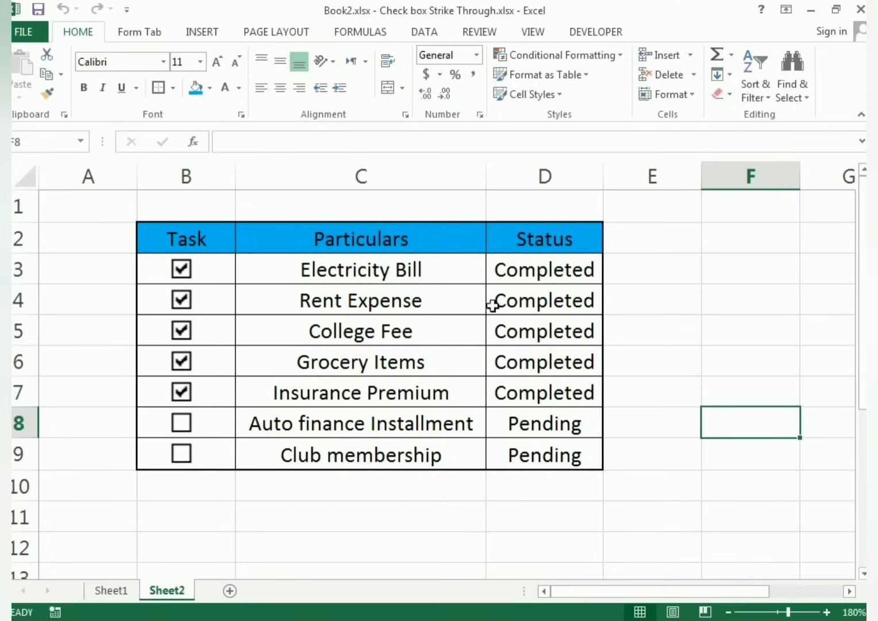
click(181, 330)
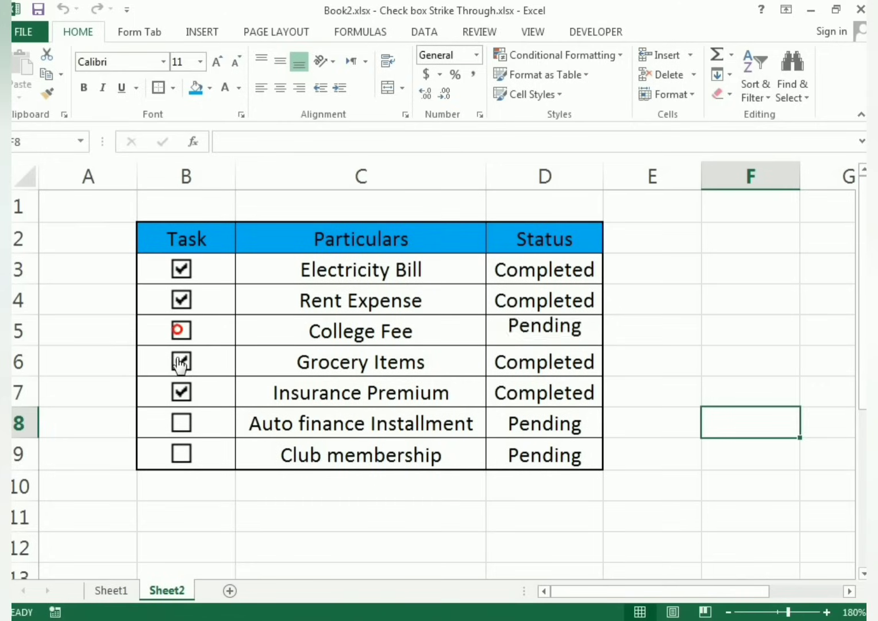
click(182, 361)
click(180, 392)
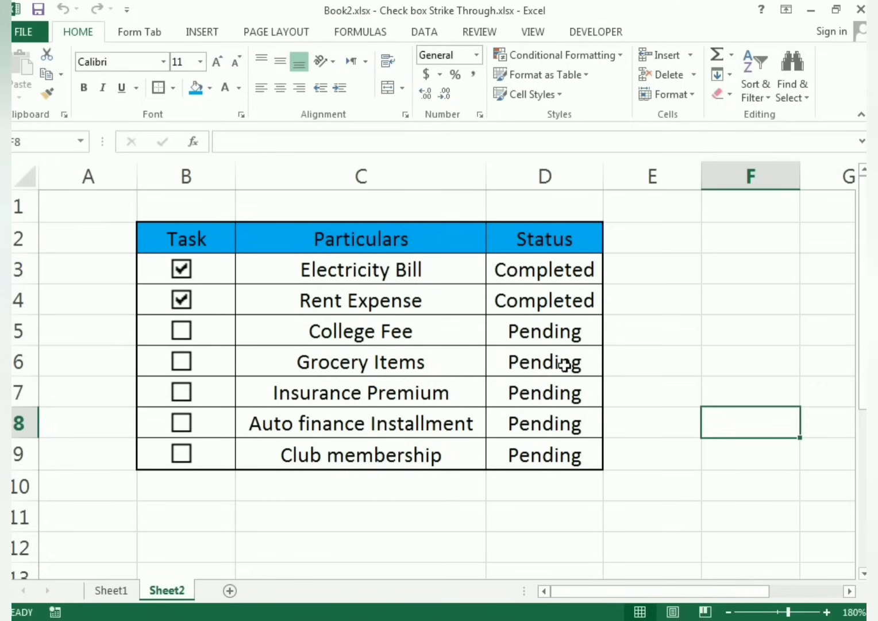
click(757, 322)
drag(358, 262, 363, 447)
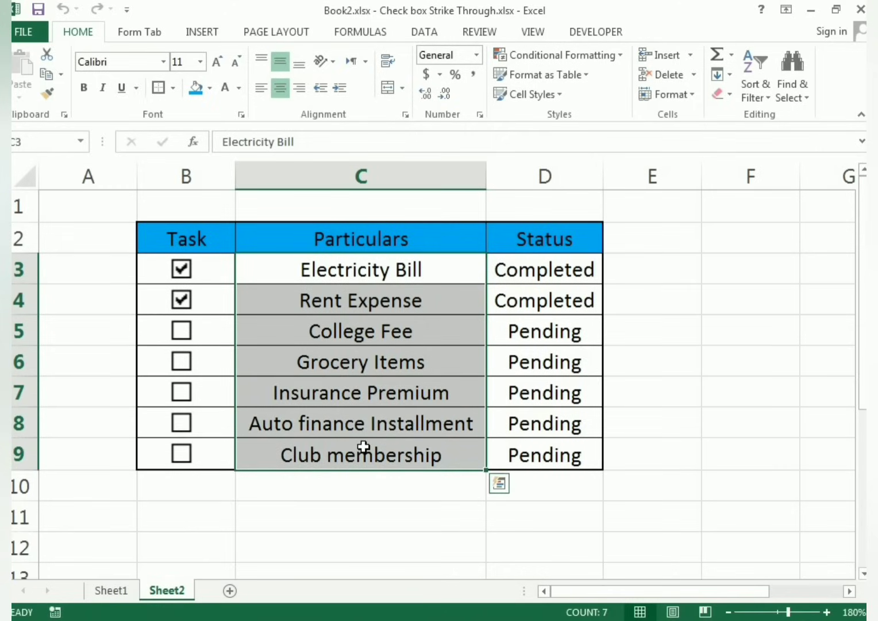
Create a new rule for C3:C9 using 'Use a formula to determine which cells to format'
drag(358, 274, 368, 443)
click(531, 56)
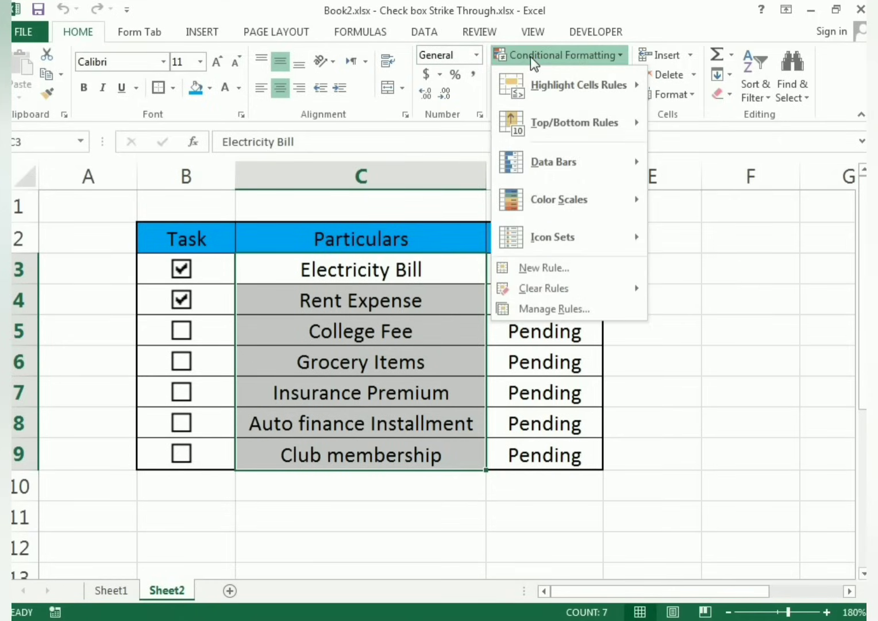
click(538, 270)
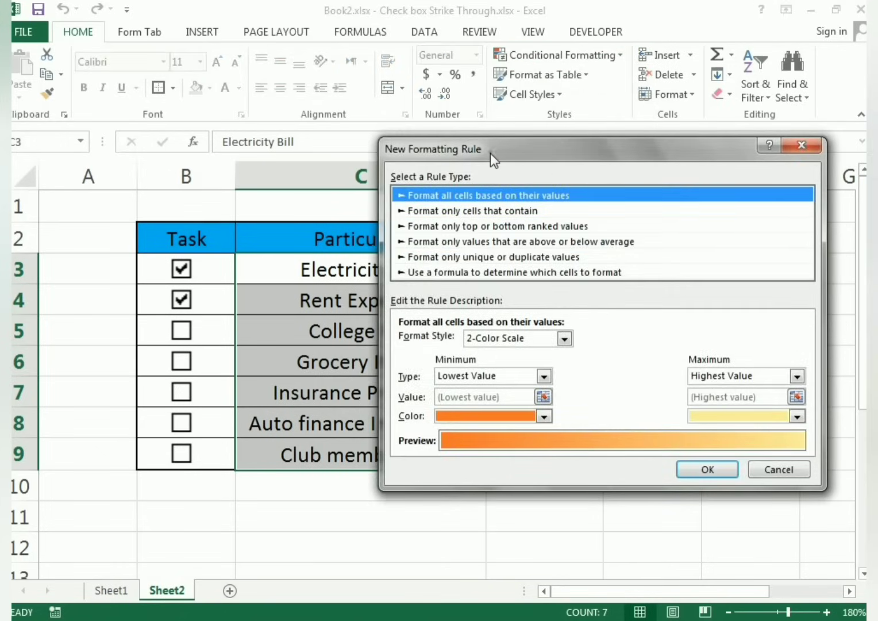
drag(491, 153, 389, 334)
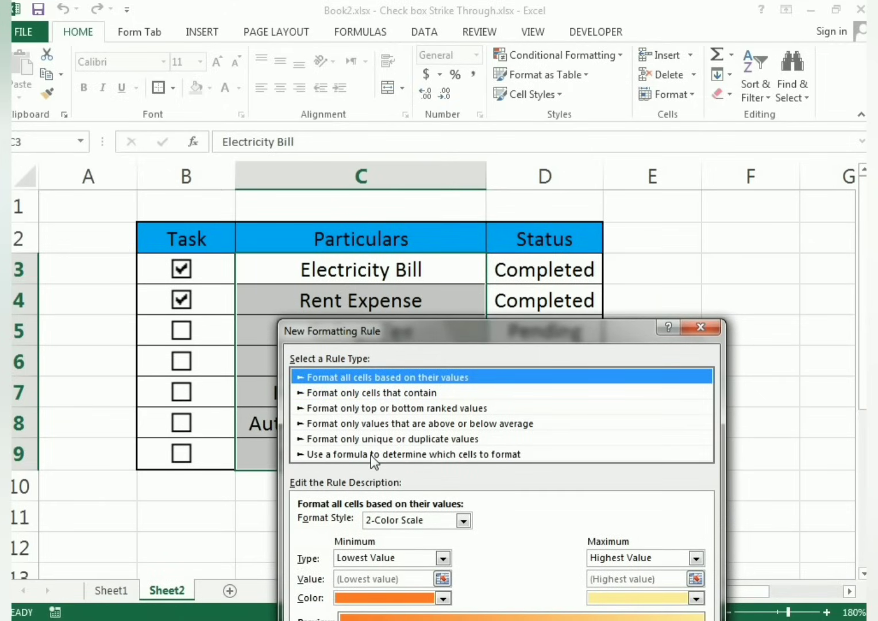
click(446, 456)
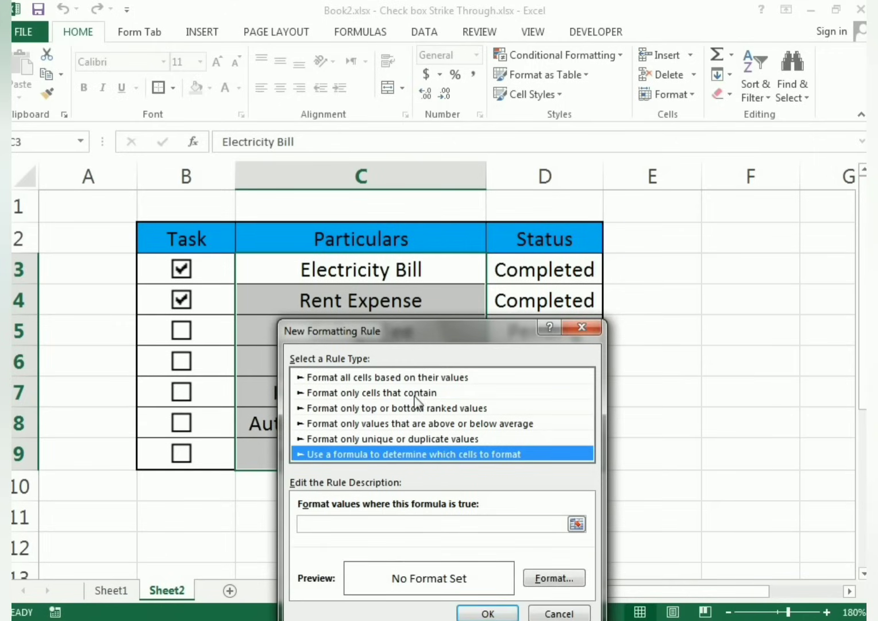
Enter the rule formula =$D3="Completed" and bring up its Format Cells settings
drag(380, 332, 94, 75)
click(76, 285)
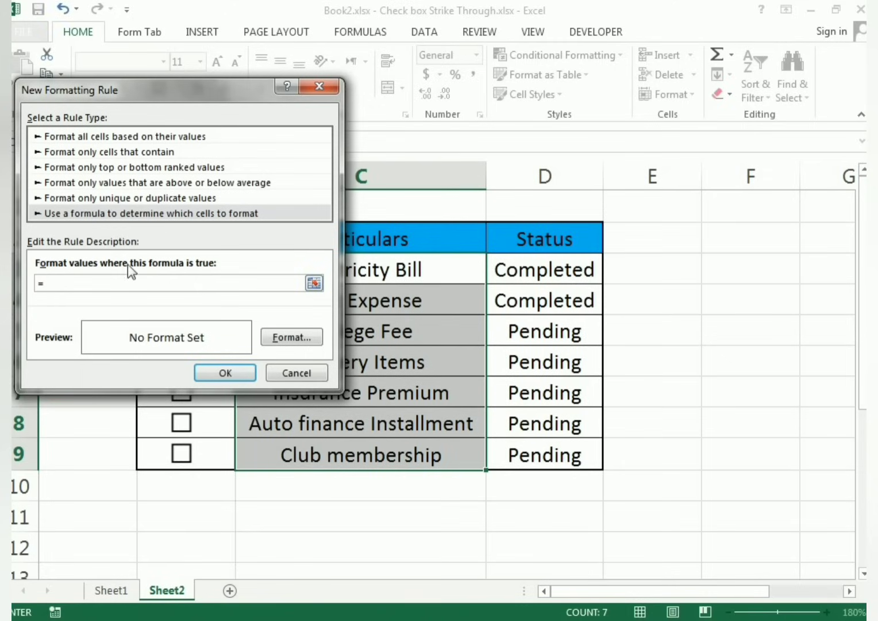
text($)
drag(193, 102, 376, 388)
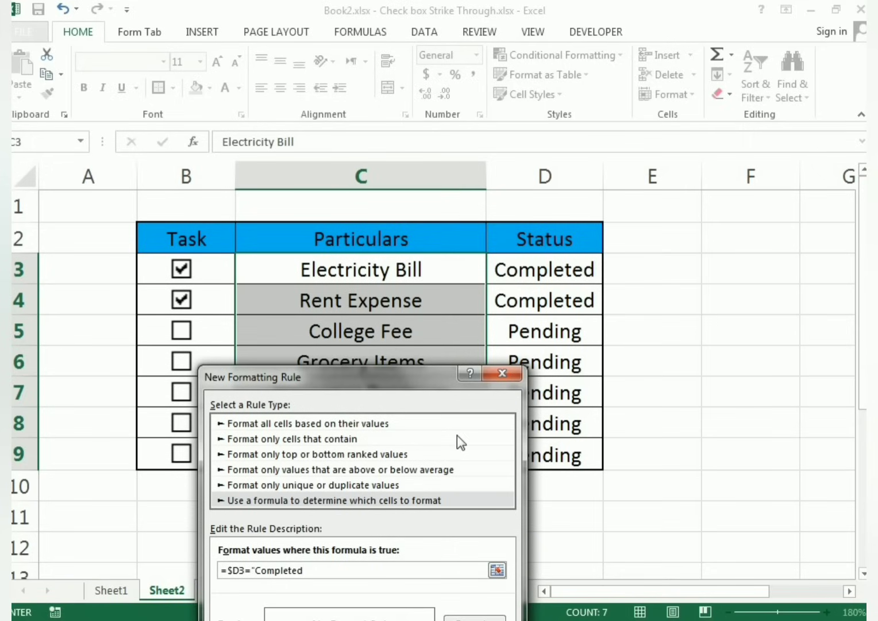
drag(399, 375, 418, 372)
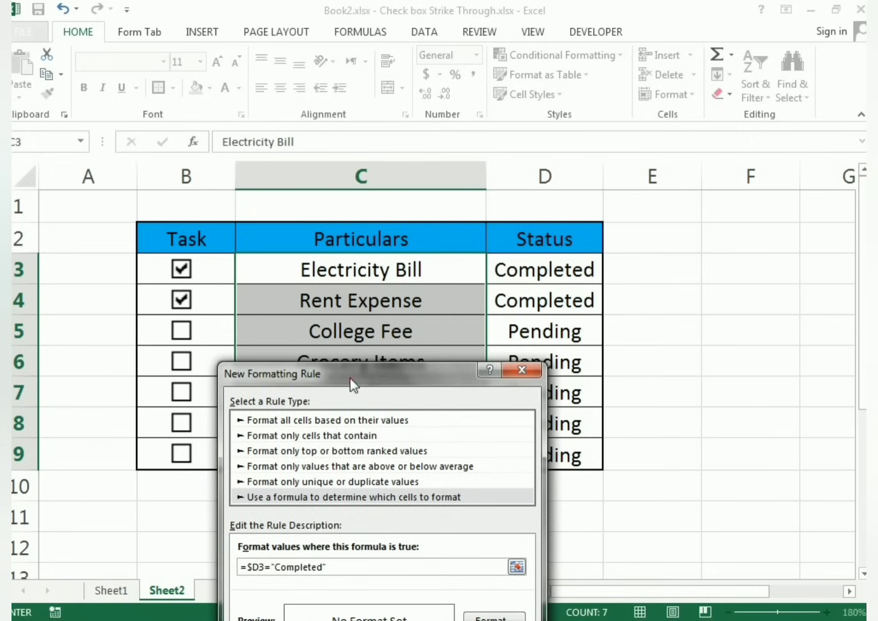
drag(350, 378, 588, 377)
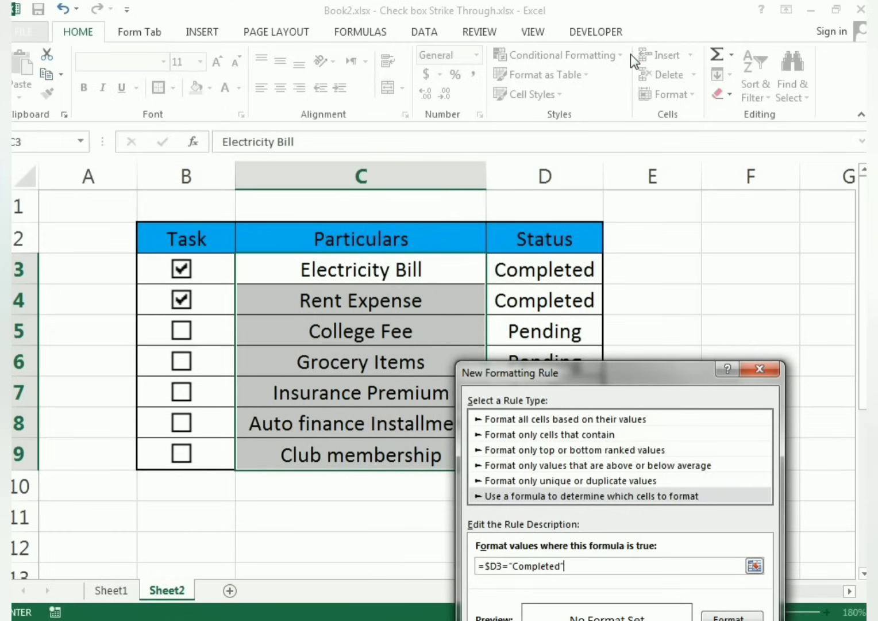
drag(564, 384, 534, 235)
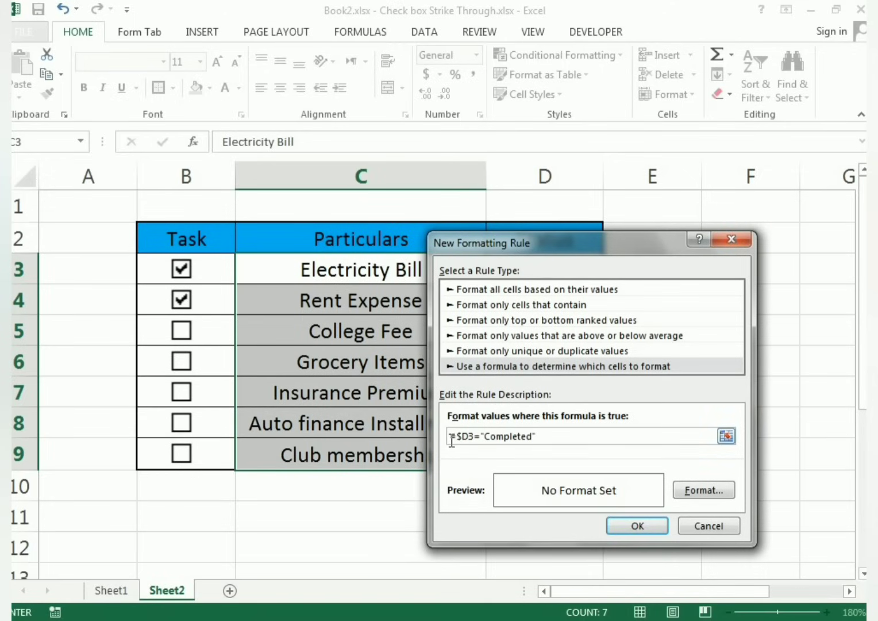
drag(510, 251, 590, 353)
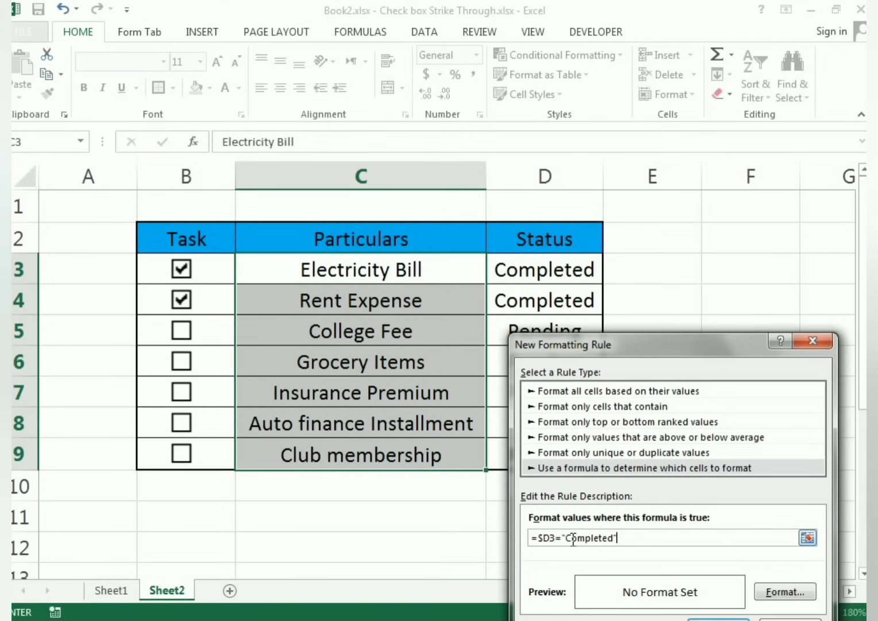
drag(589, 348, 487, 199)
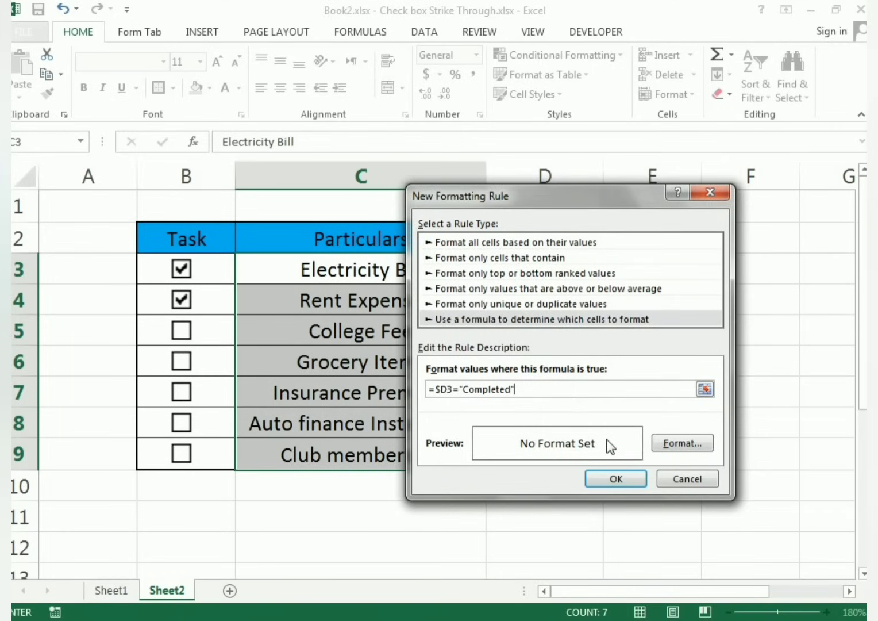
click(673, 448)
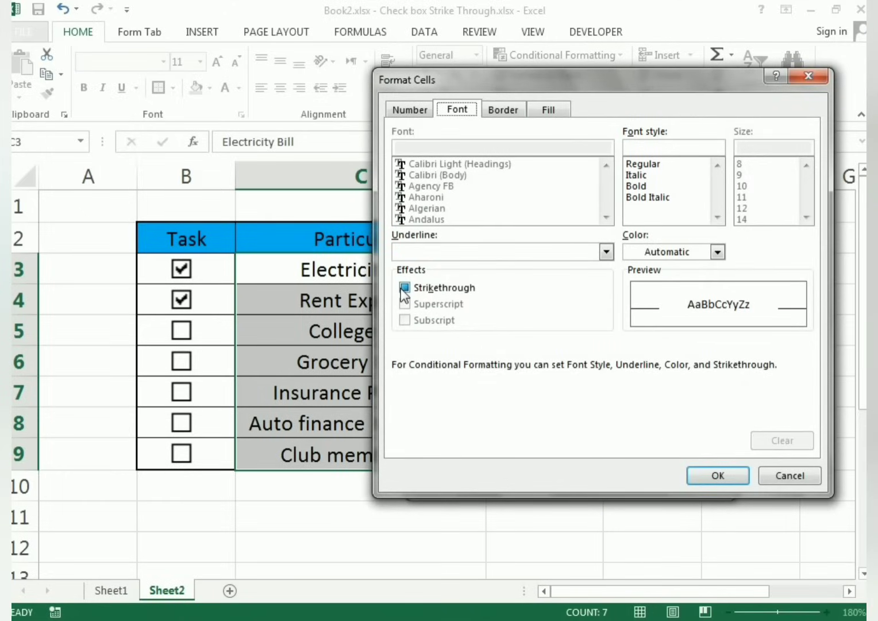
Format matching particulars with strikethrough and a light green fill, and save the rule
click(405, 288)
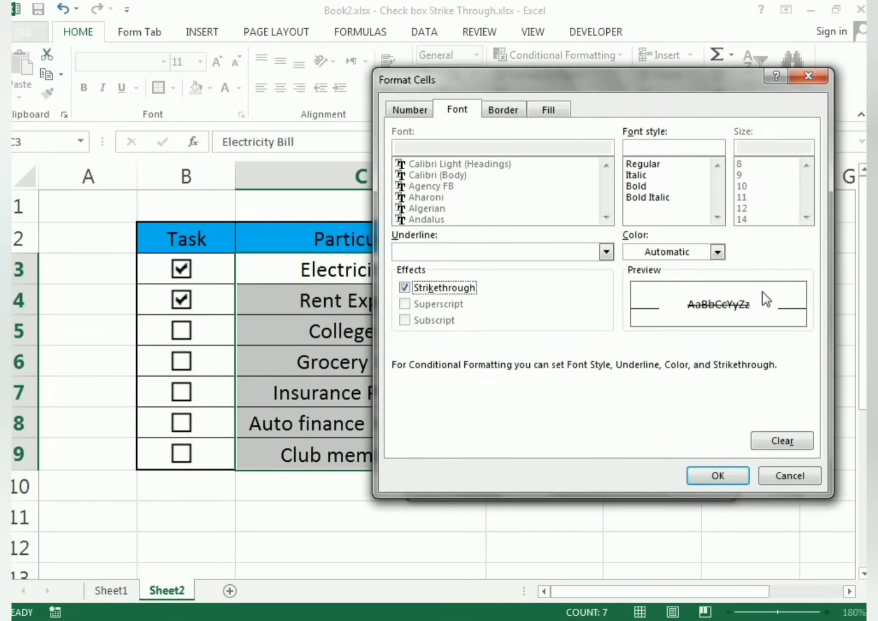
click(406, 288)
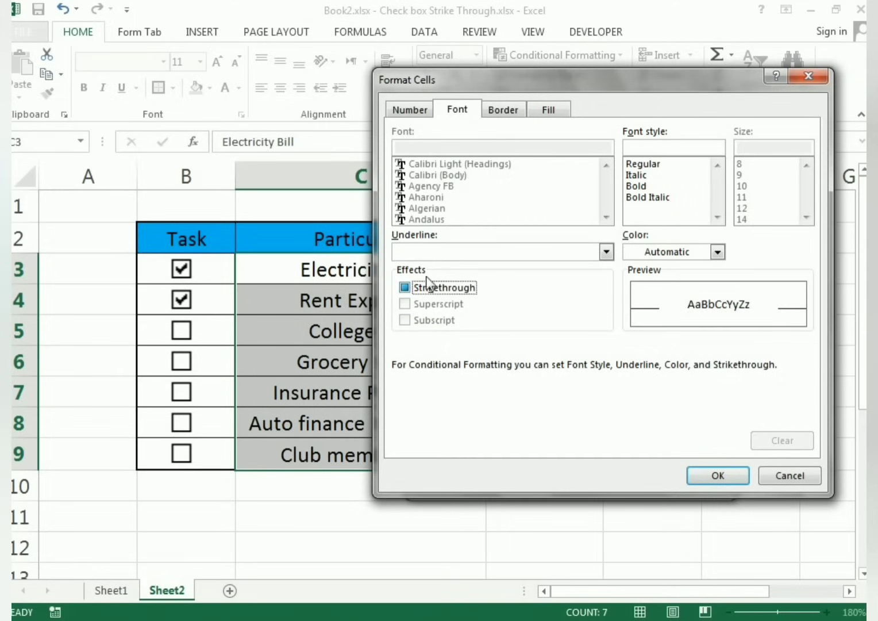
click(405, 287)
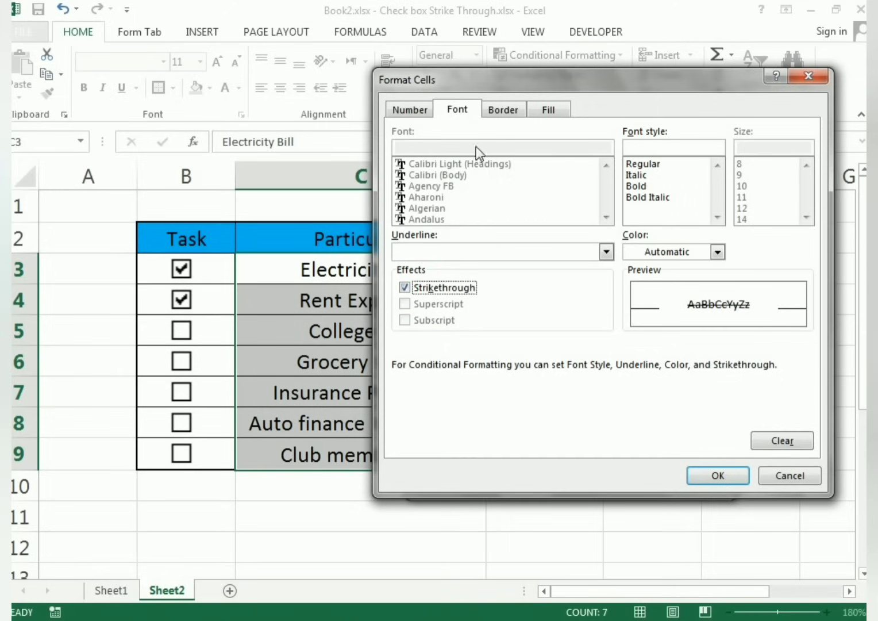
click(494, 110)
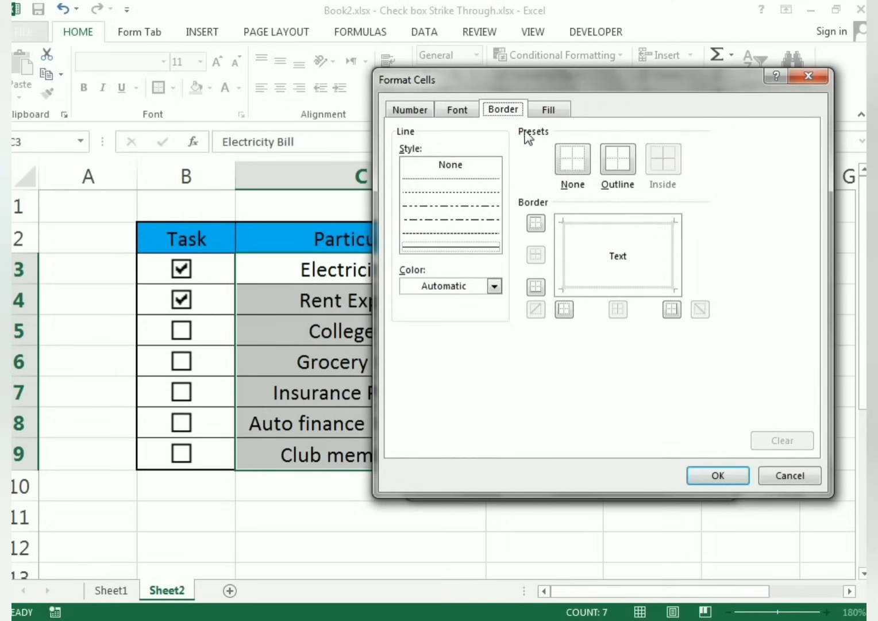
click(545, 111)
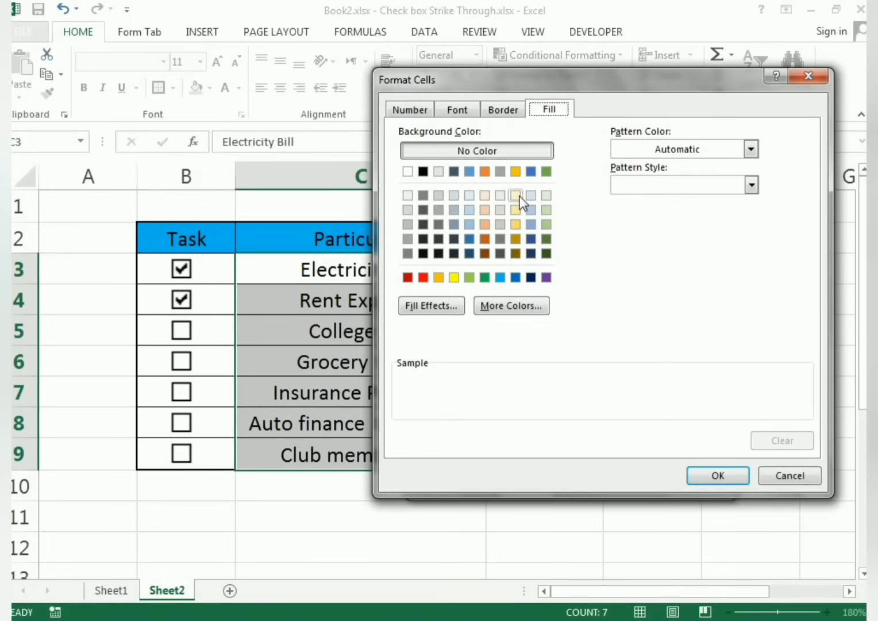
click(545, 233)
click(545, 226)
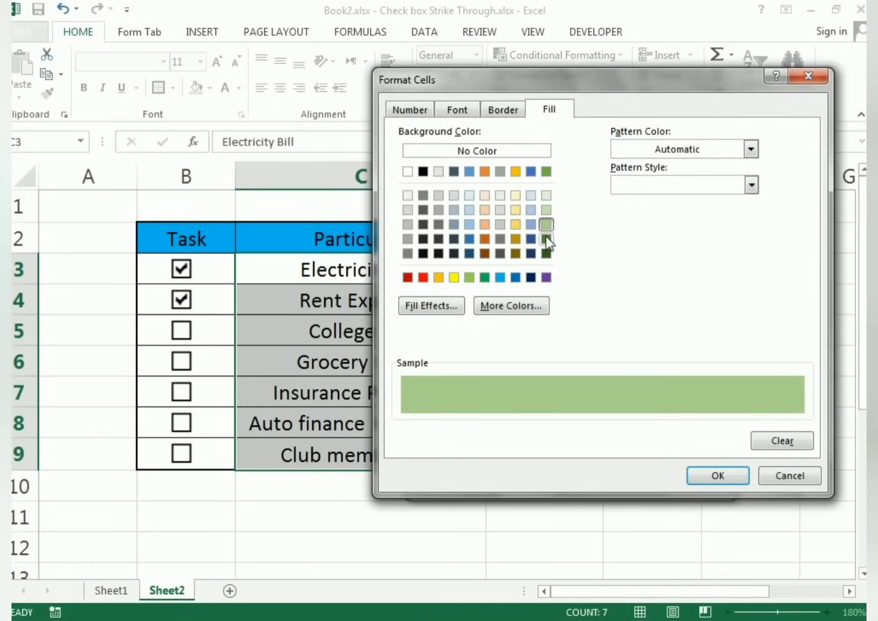
click(731, 477)
click(627, 474)
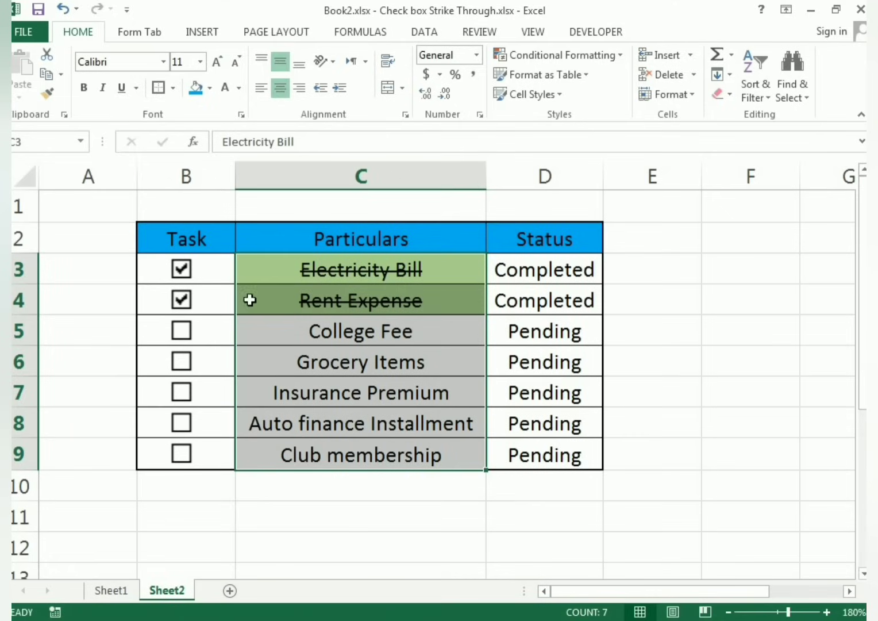
Tick Grocery Items and toggle Auto finance Installment, Electricity Bill and Rent Expense to test
click(182, 362)
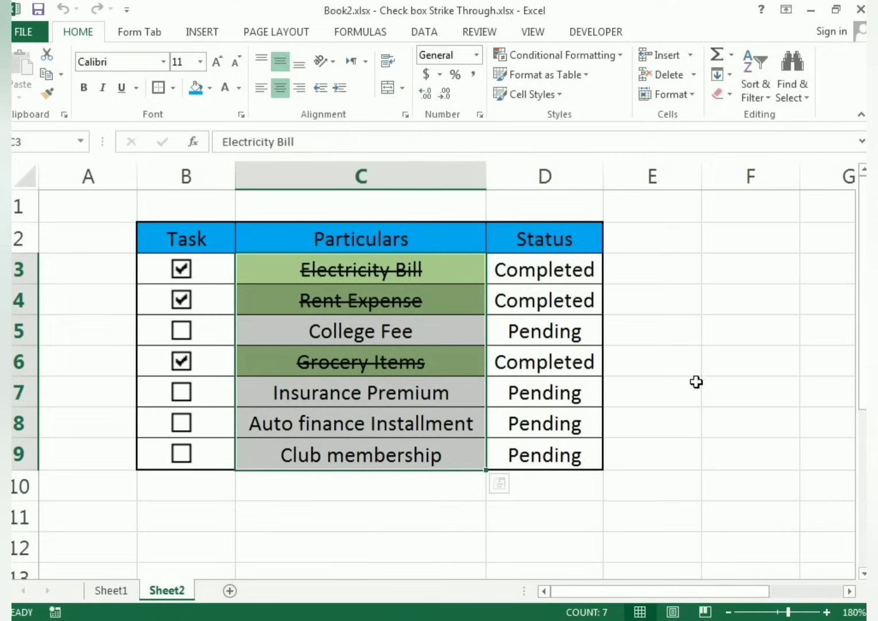
click(718, 384)
click(176, 425)
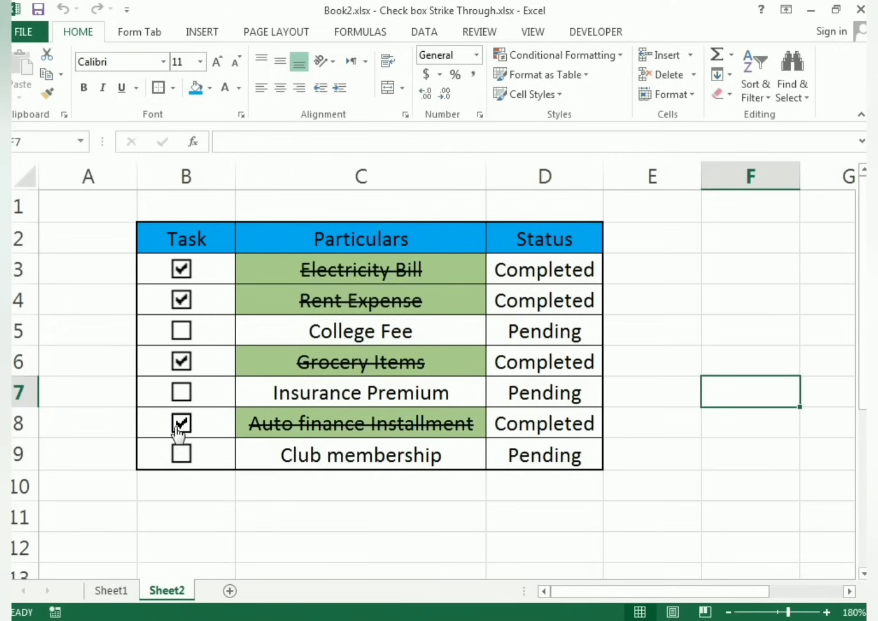
click(179, 428)
click(180, 275)
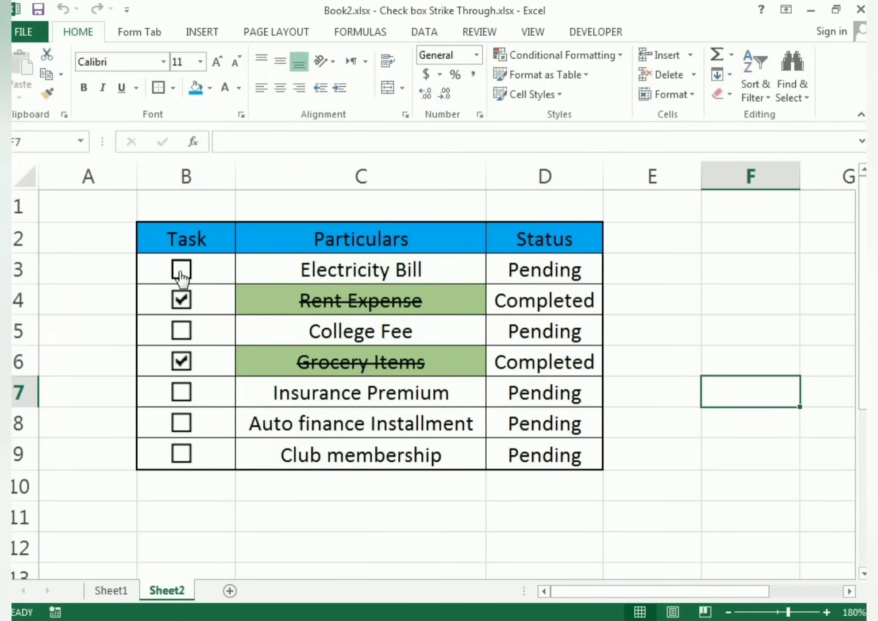
click(182, 269)
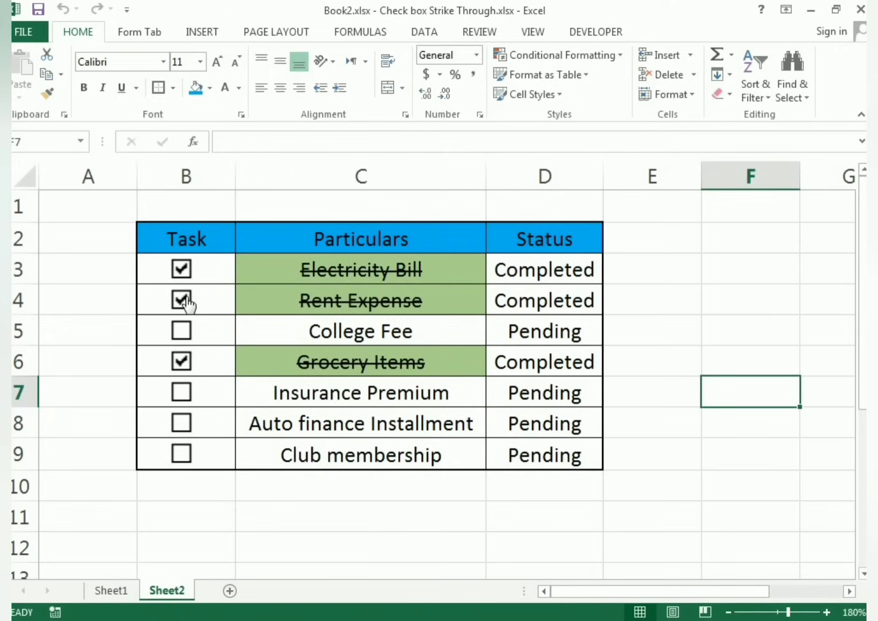
click(185, 299)
click(185, 299)
drag(288, 269, 312, 451)
Open the Completed strikethrough rule from Manage Rules for editing its format
click(551, 55)
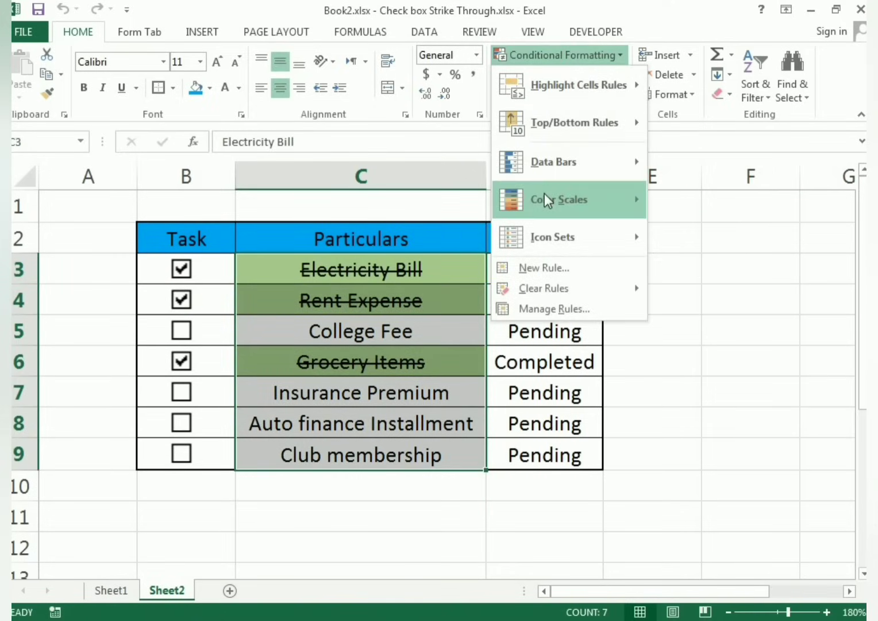
click(543, 309)
click(400, 327)
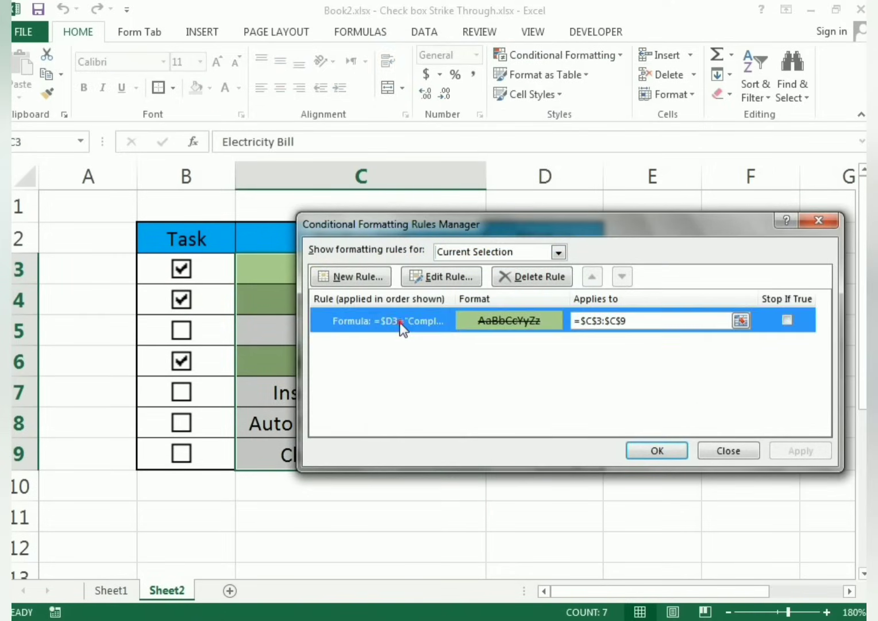
double_click(400, 325)
click(688, 443)
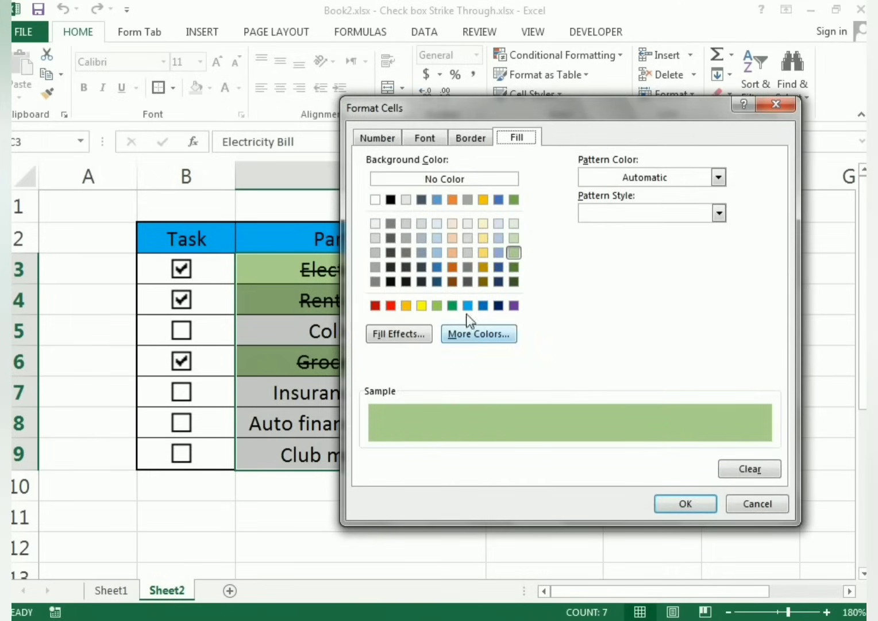
Add Italic to the rule's font style and apply it to the particulars
click(477, 142)
click(443, 141)
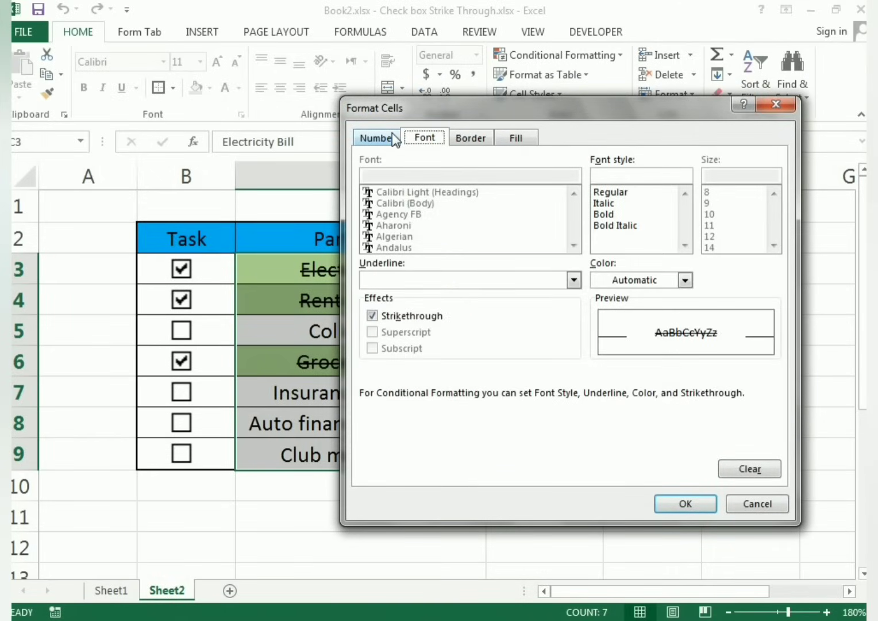
click(394, 140)
click(425, 140)
click(606, 204)
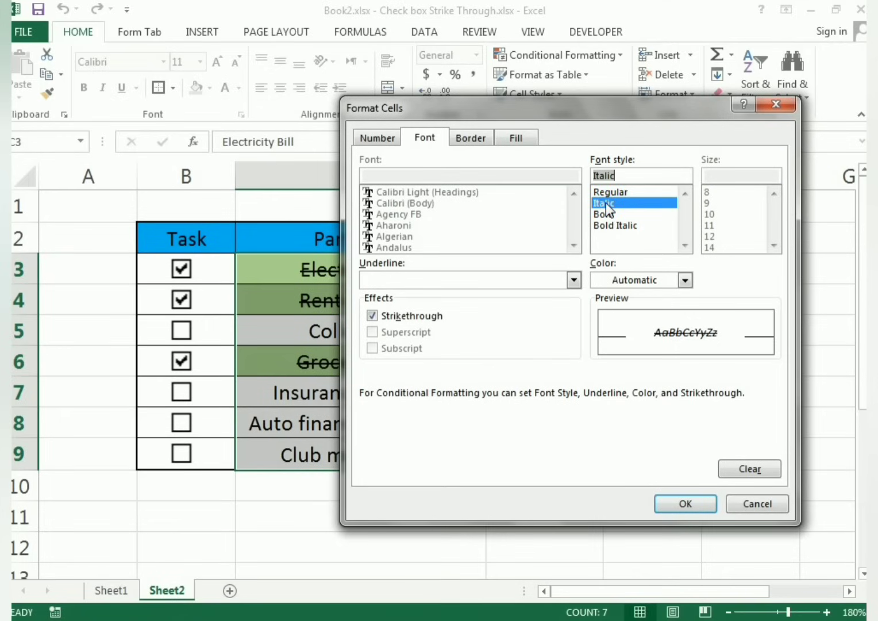
click(671, 501)
click(639, 479)
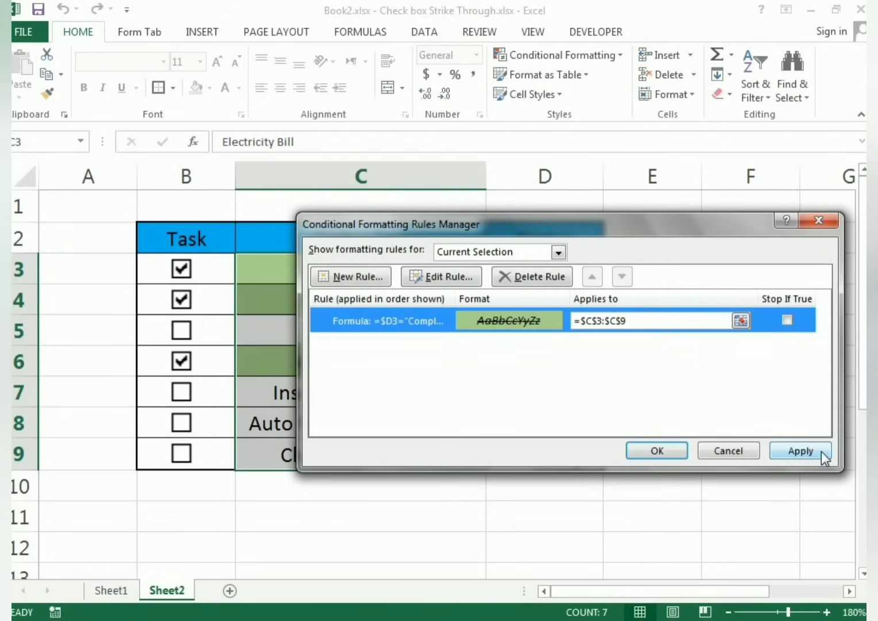
click(822, 451)
click(665, 452)
click(640, 483)
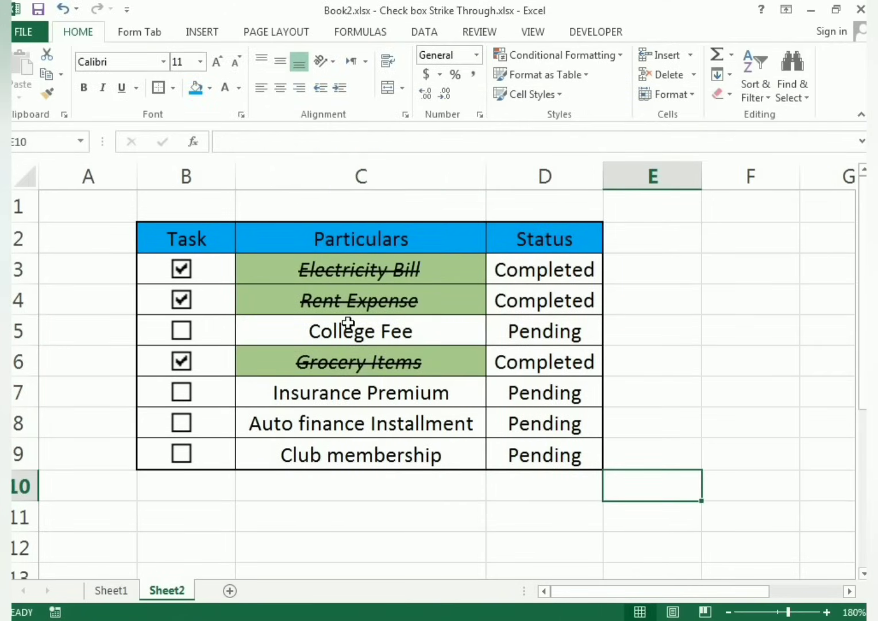
Tick College Fee, Insurance Premium and Auto finance Installment, leaving Grocery Items Pending
click(182, 270)
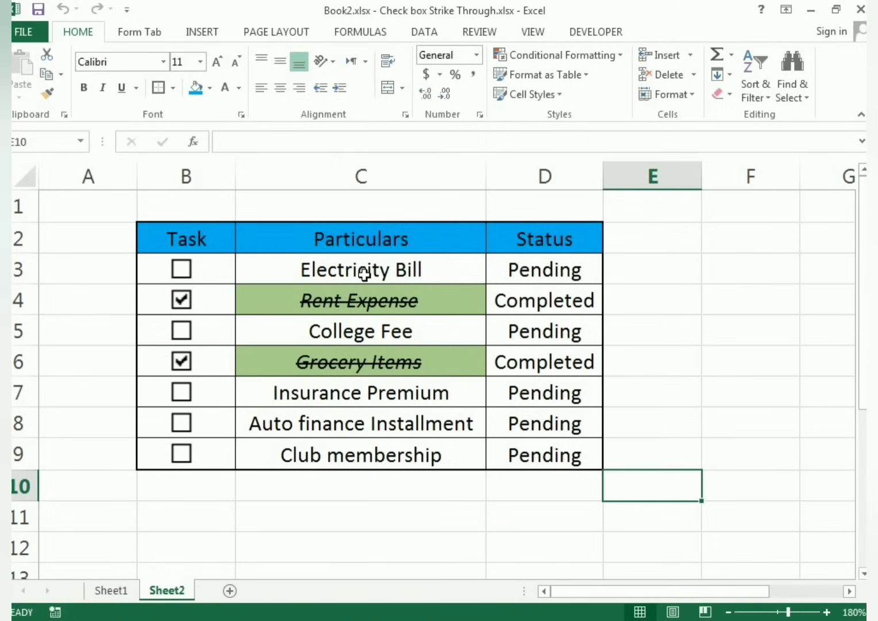
click(181, 270)
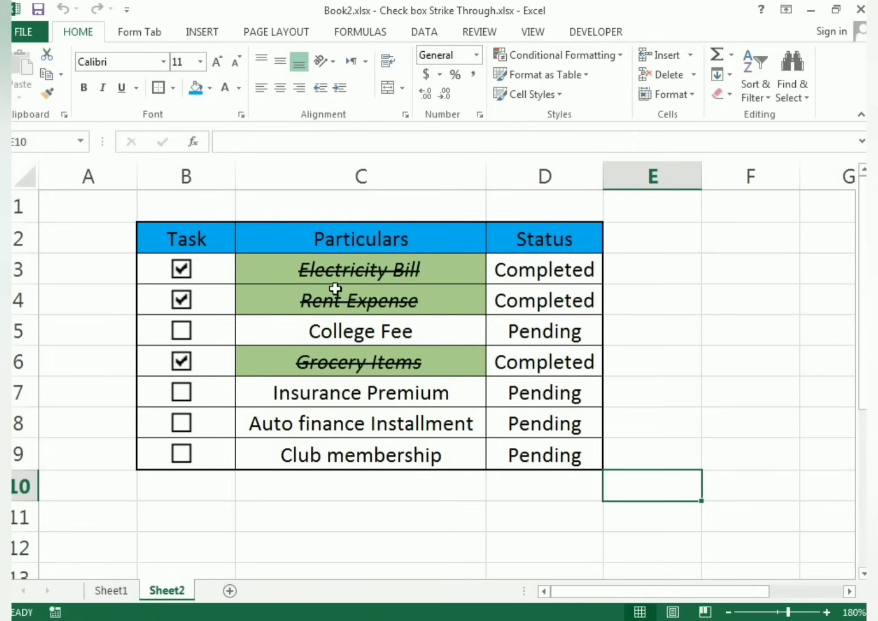
click(182, 361)
click(183, 420)
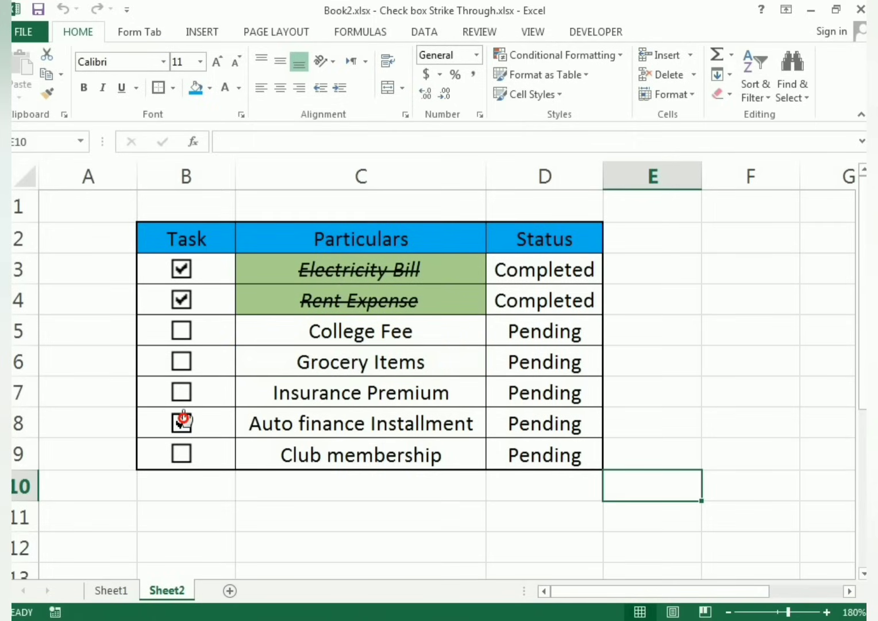
click(182, 391)
click(182, 361)
click(182, 331)
click(183, 361)
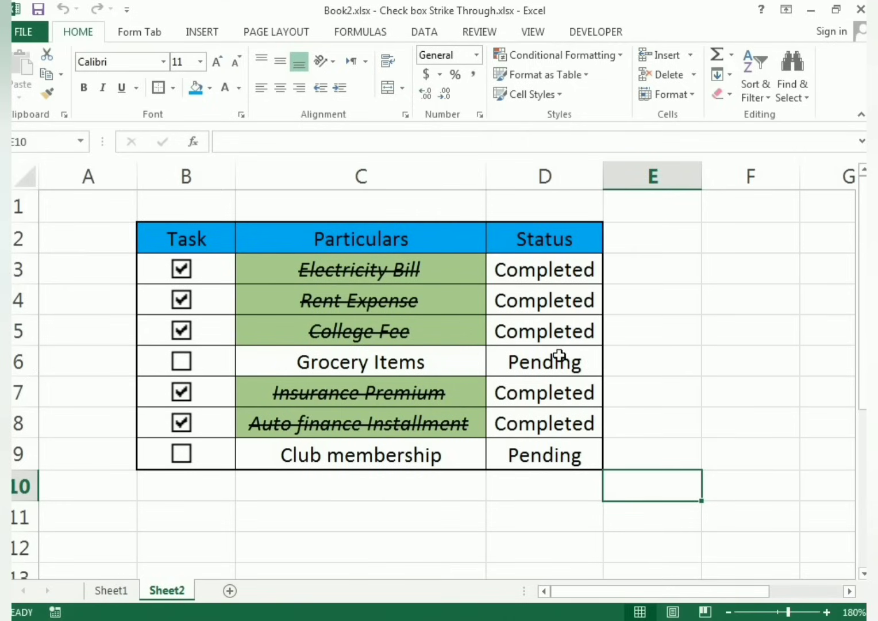
click(670, 356)
click(696, 429)
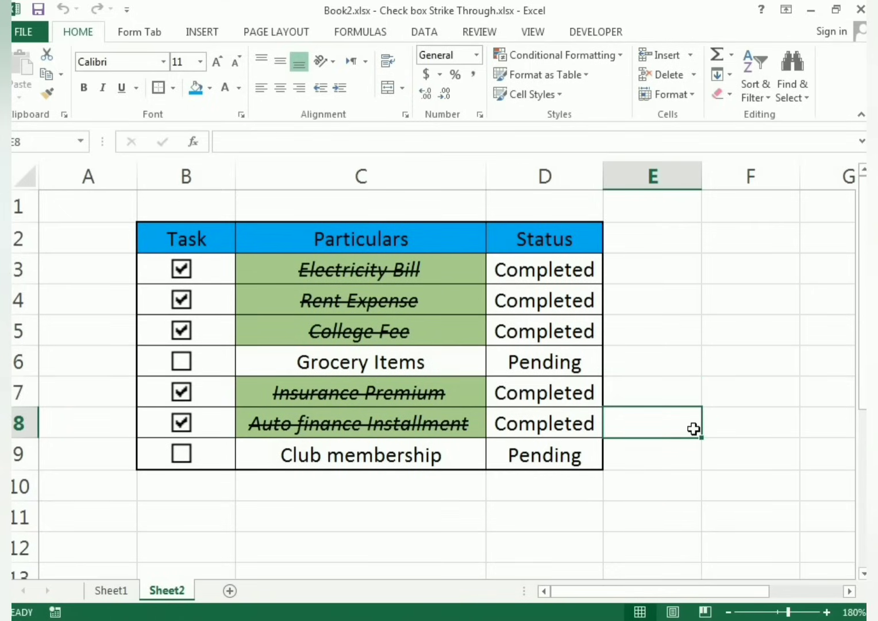